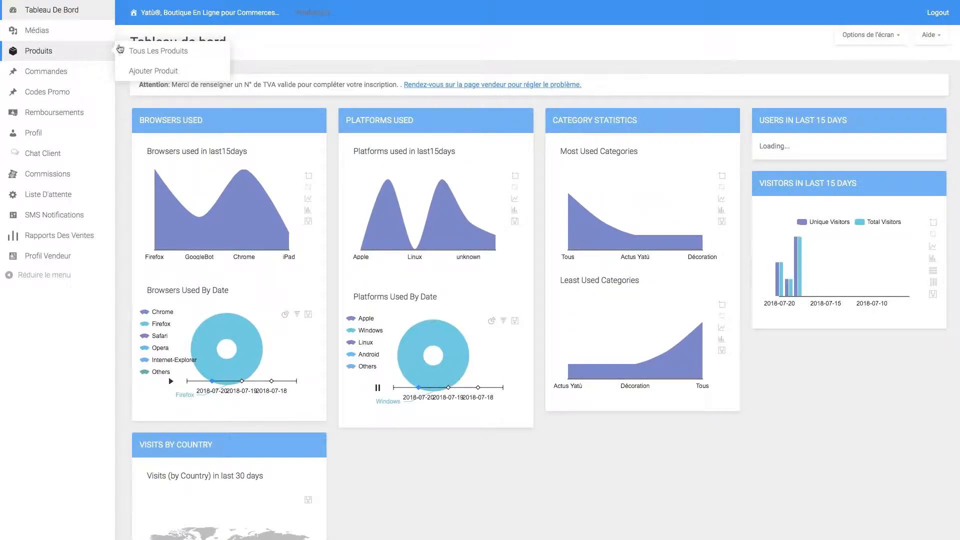
# - Create a new product titled "Exemple produit"
pyautogui.click(143, 72)
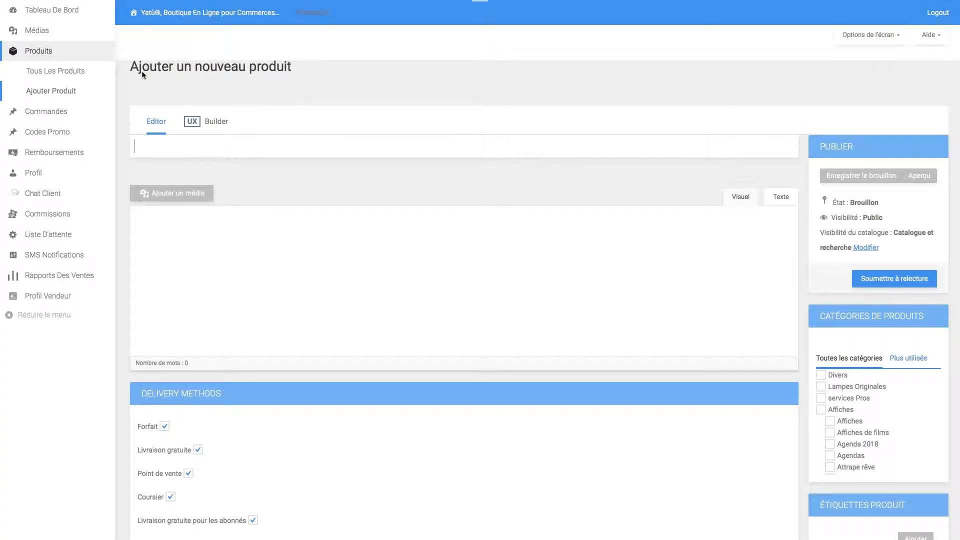
pyautogui.click(181, 147)
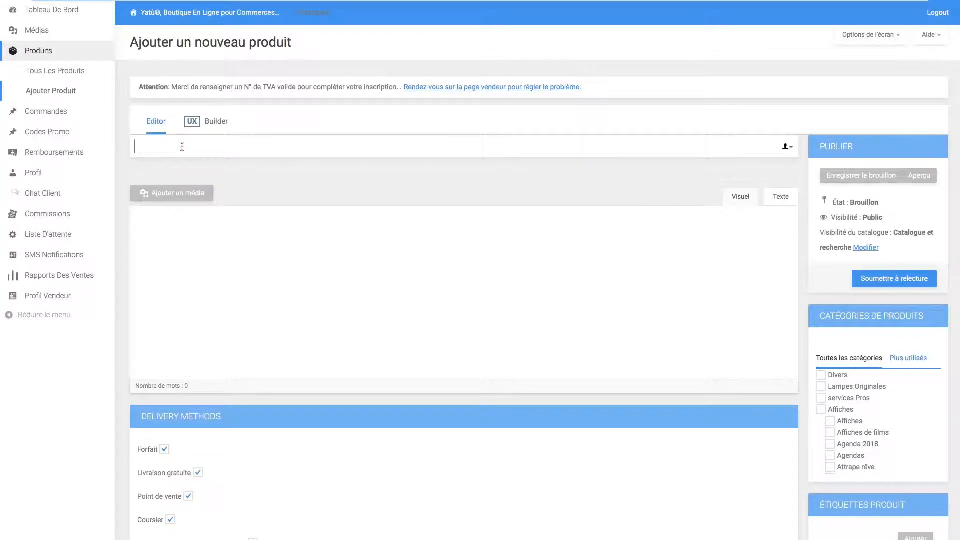
pyautogui.write('Exemple produit')
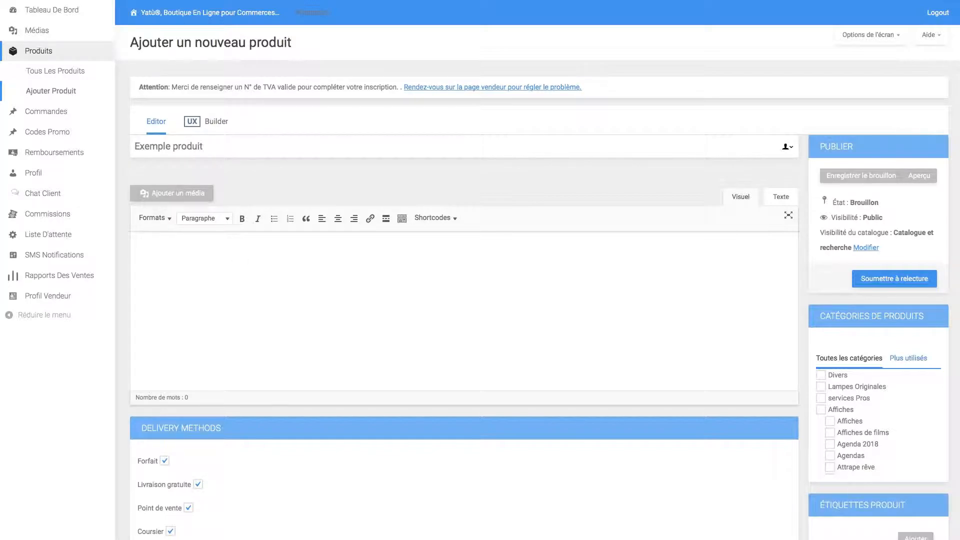
# - Enter "Description longue au moins 300 caractères c'est conseillé :-)" as the product's long description
pyautogui.click(240, 257)
pyautogui.write('Description longue au moins')
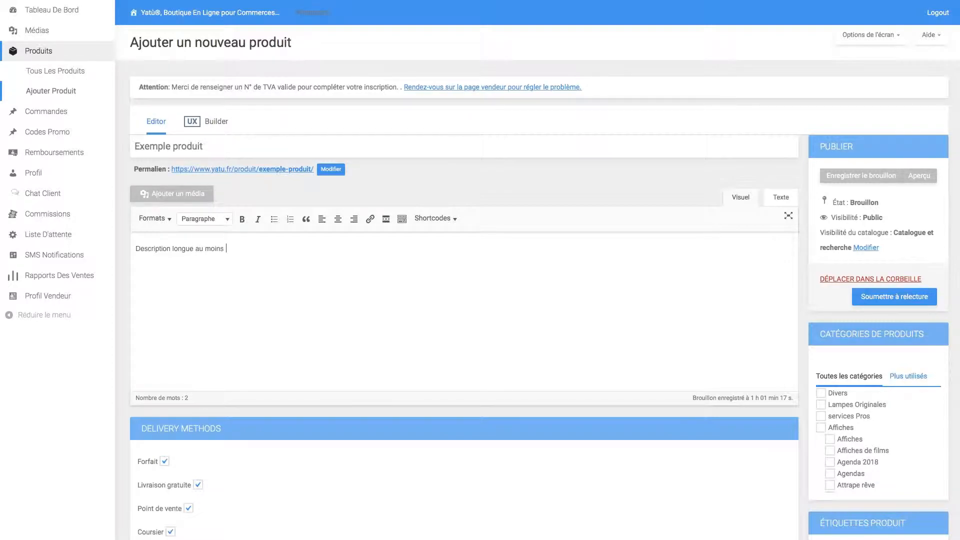
pyautogui.write("300 caractères c'est conseillé :-)")
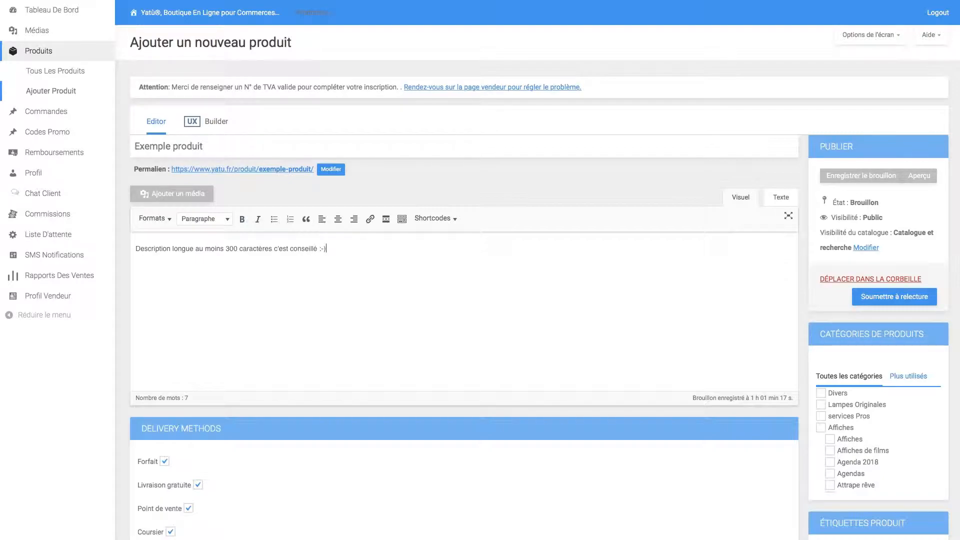
# - Collapse the delivery methods section, then set a simple product's regular price to 50 € and its promotional price to 30 €
pyautogui.scroll(-5, 667, 292)
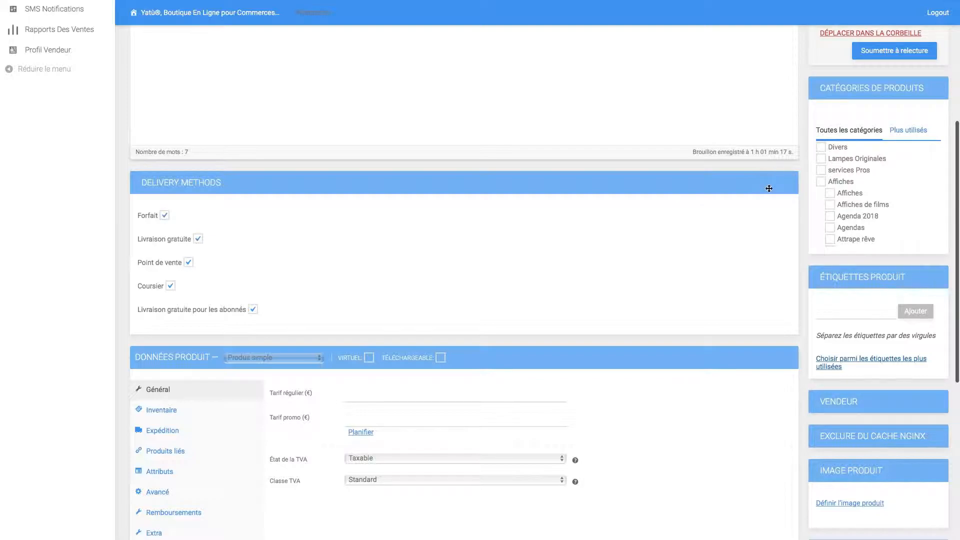
pyautogui.click(769, 188)
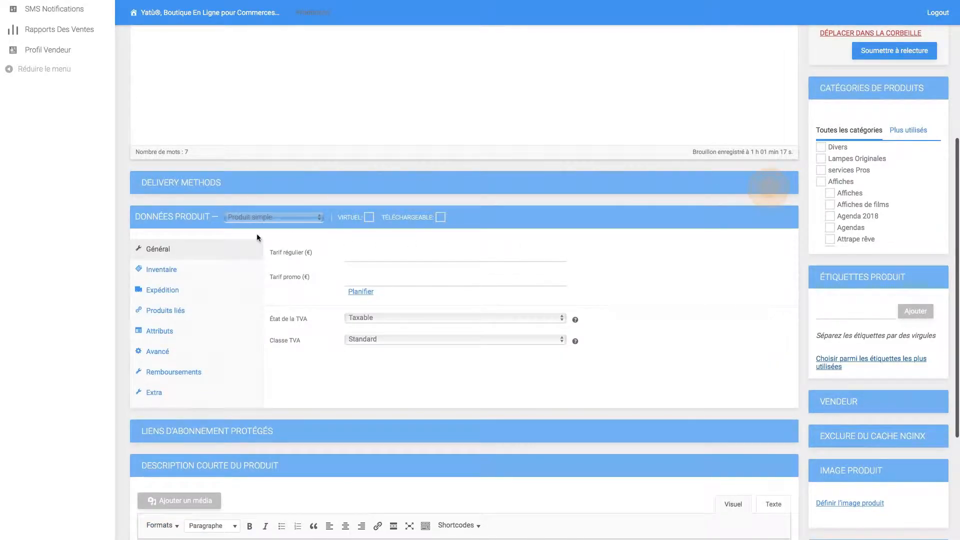
pyautogui.click(353, 255)
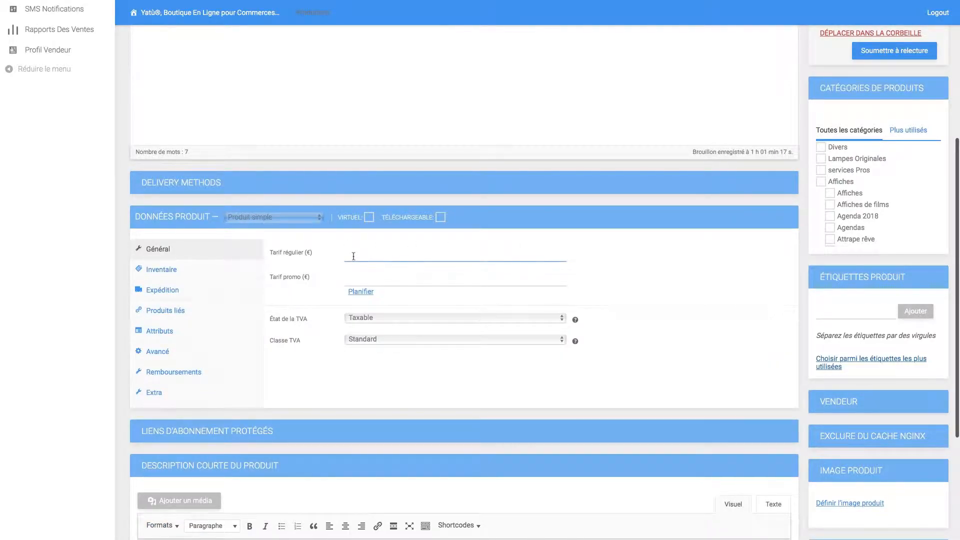
pyautogui.click(194, 251)
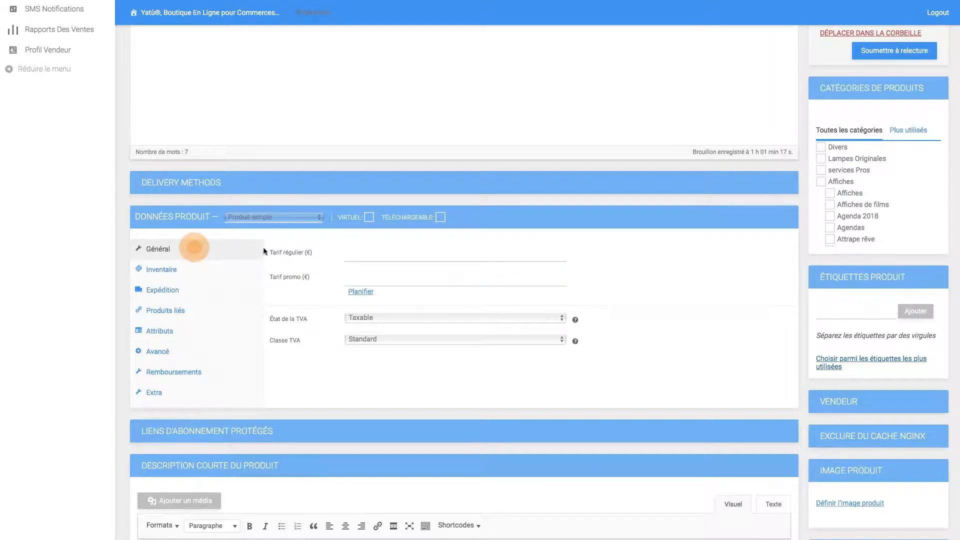
pyautogui.click(352, 258)
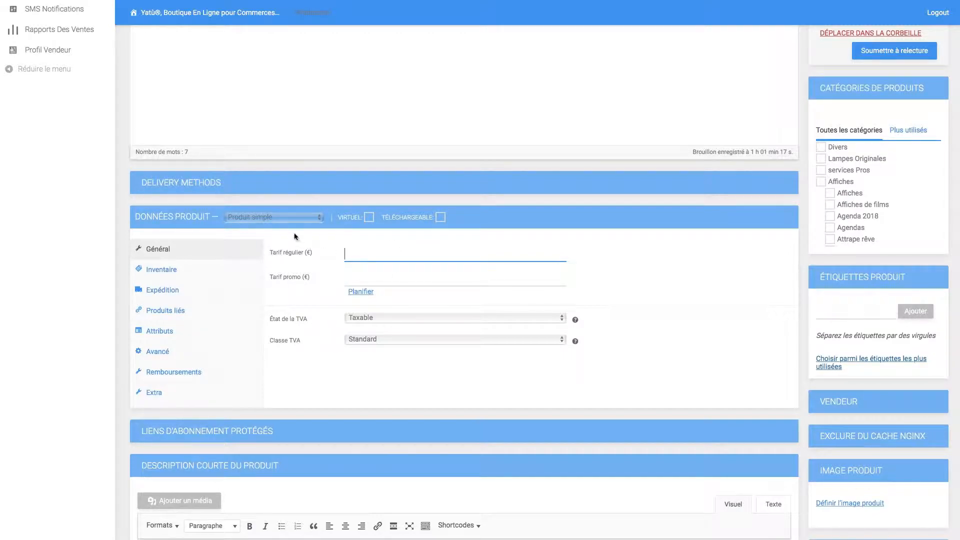
pyautogui.click(284, 220)
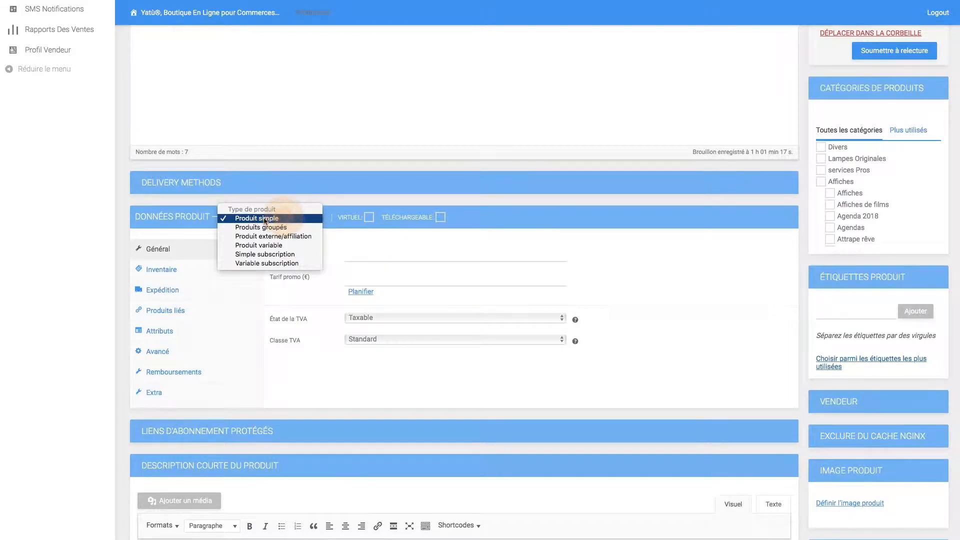
pyautogui.click(262, 220)
pyautogui.click(355, 259)
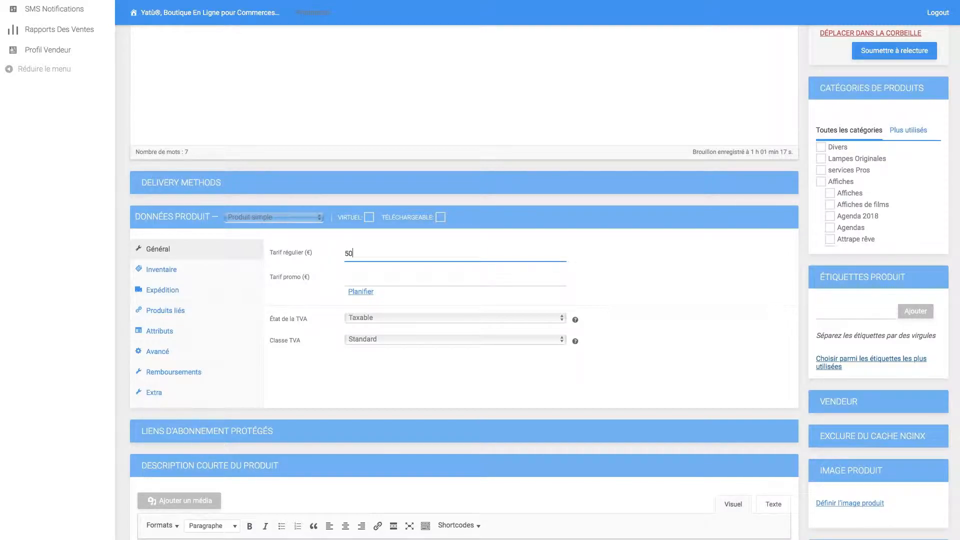
pyautogui.click(364, 277)
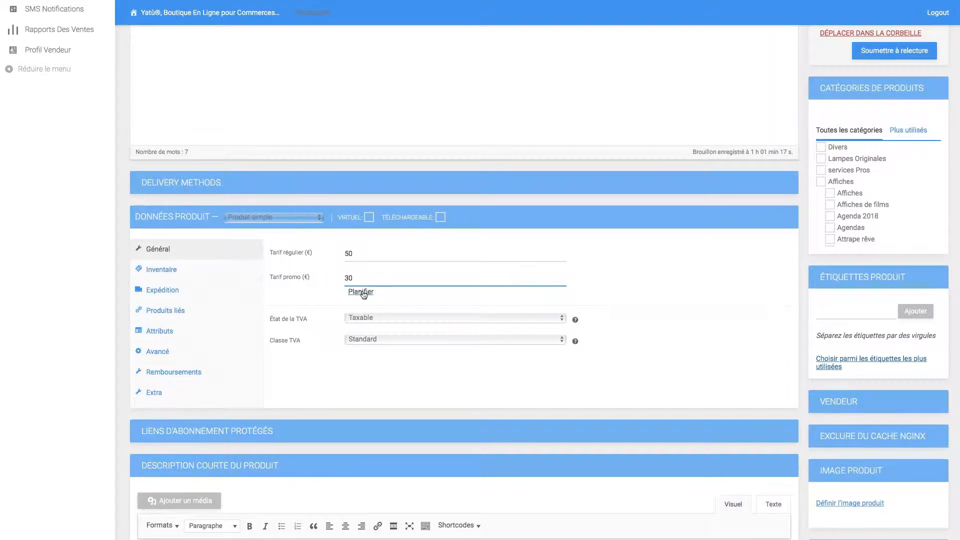
# - Schedule the promotional price from 2018-08-01 to 2018-08-11
pyautogui.click(359, 292)
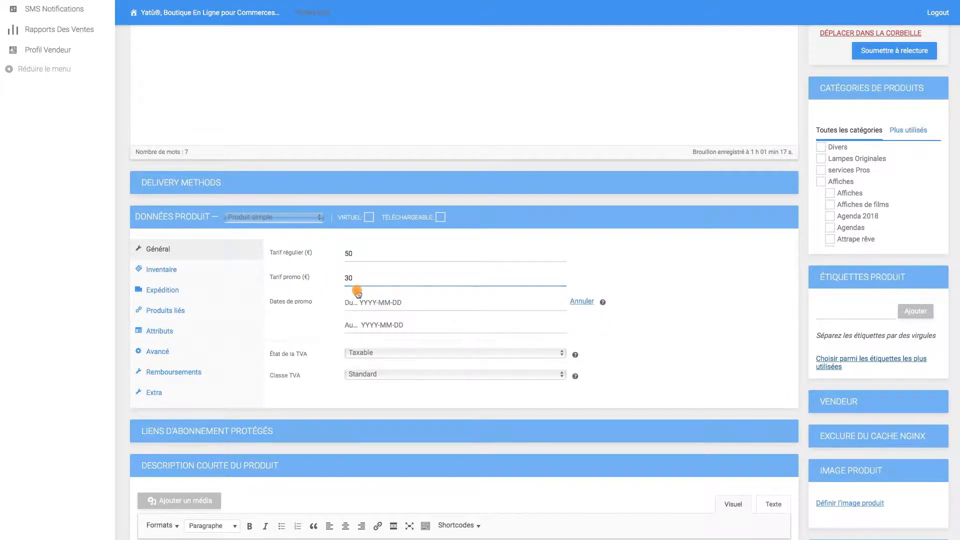
pyautogui.click(405, 303)
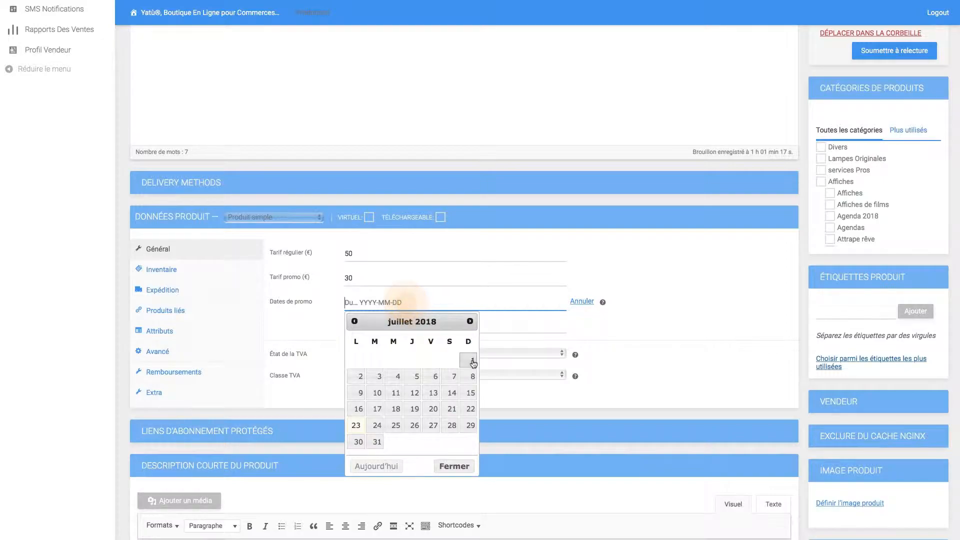
pyautogui.click(470, 321)
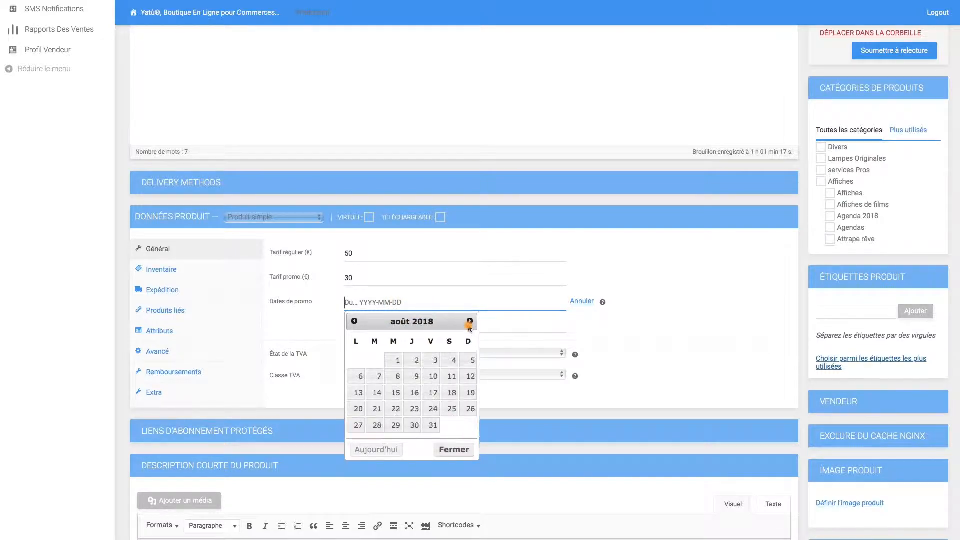
pyautogui.click(400, 361)
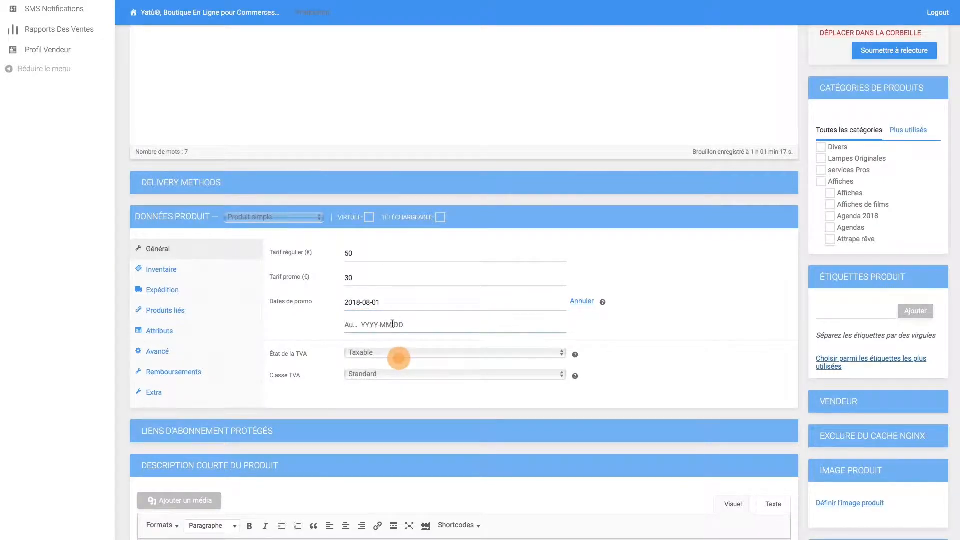
pyautogui.click(392, 323)
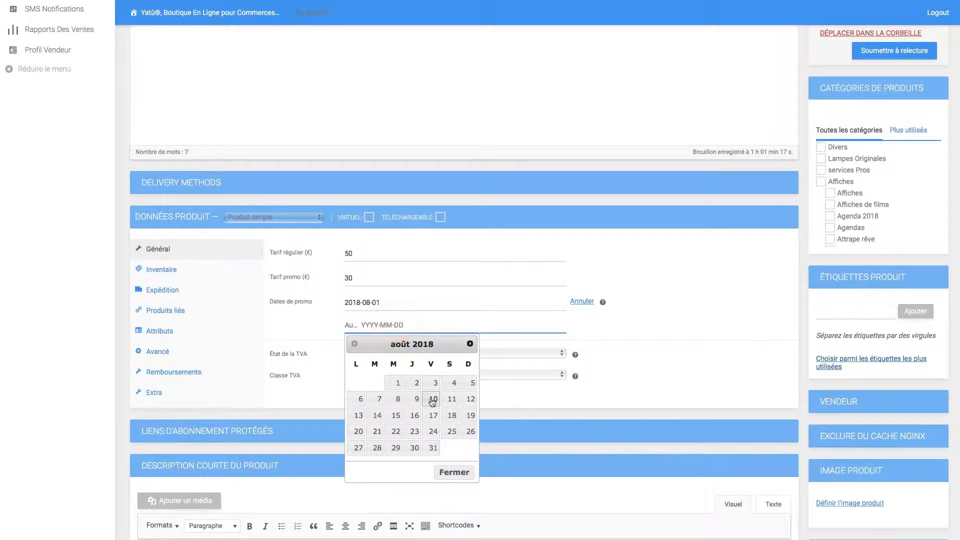
pyautogui.click(454, 398)
# - Enable stock management for the product with a quantity of 10 and backorders set to "Ne pas autoriser"
pyautogui.scroll(-3, 462, 336)
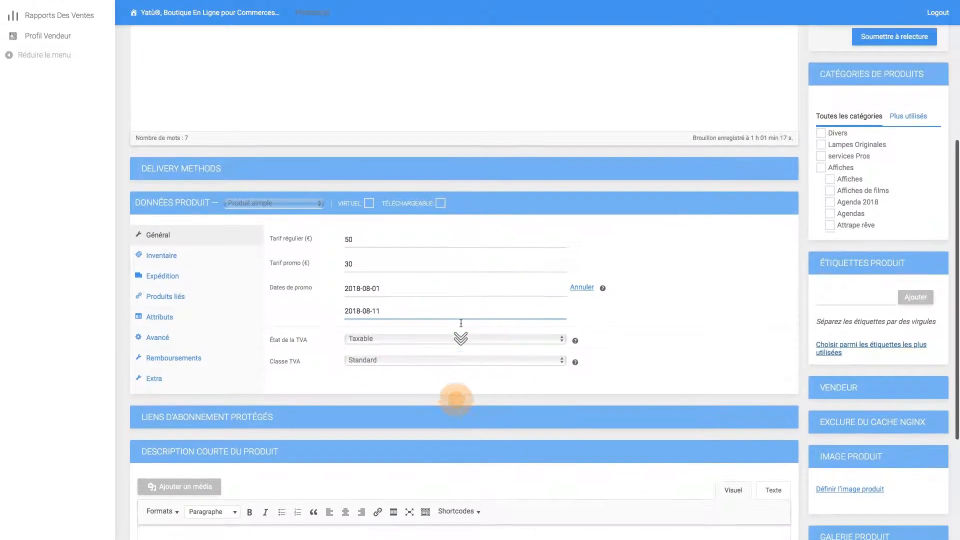
pyautogui.scroll(1, 350, 185)
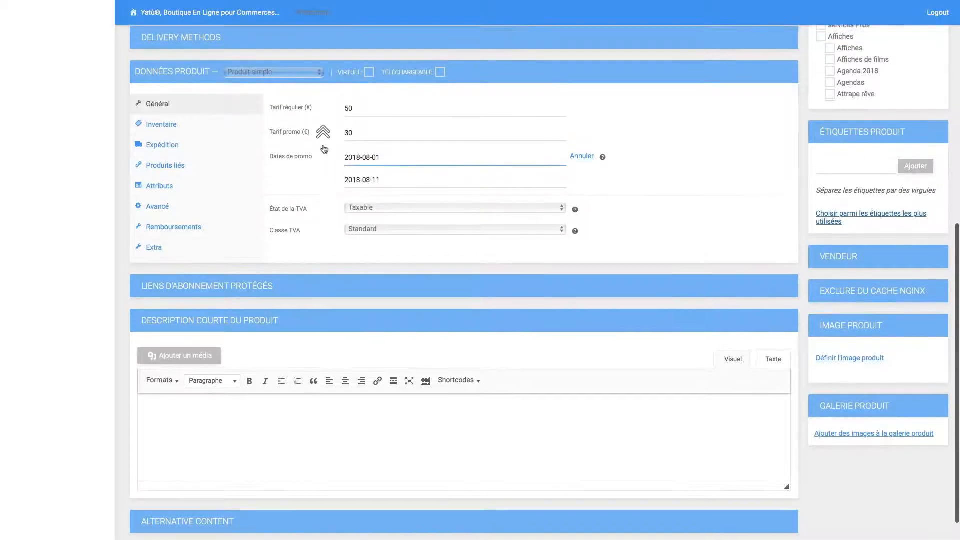
pyautogui.click(193, 130)
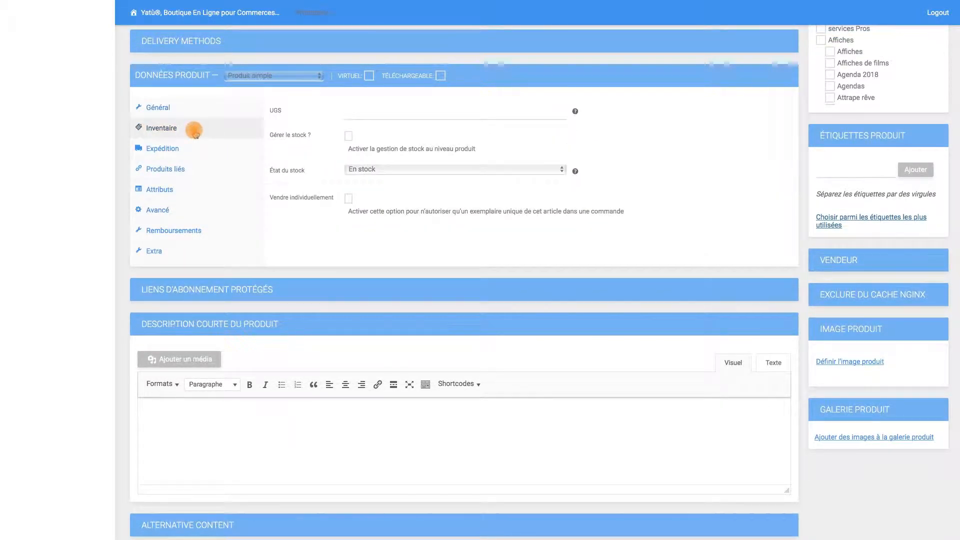
pyautogui.click(350, 116)
pyautogui.click(349, 115)
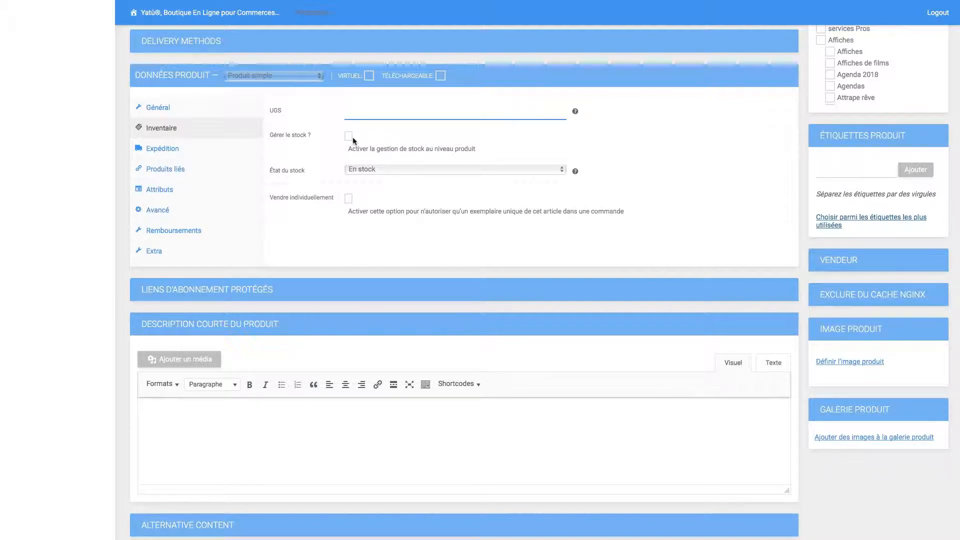
pyautogui.click(349, 136)
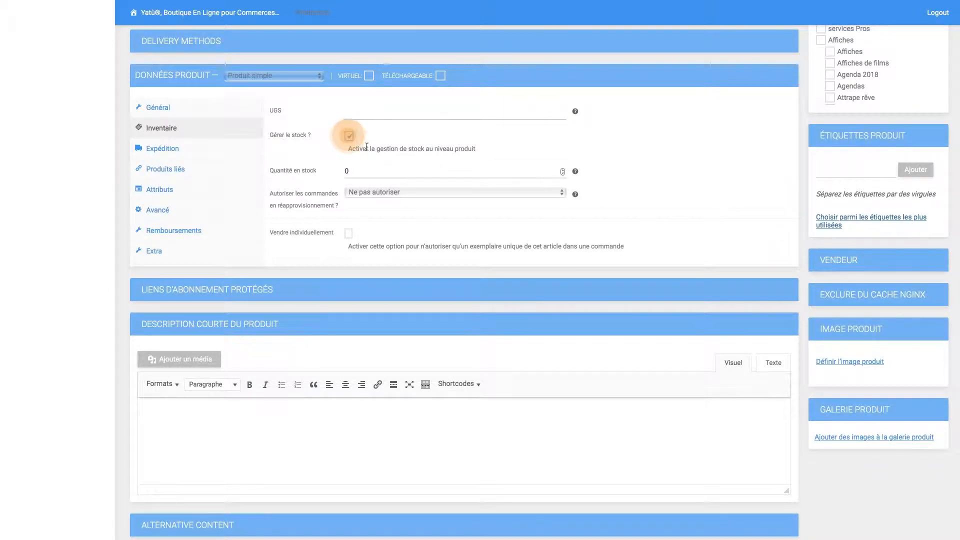
pyautogui.doubleClick(350, 171)
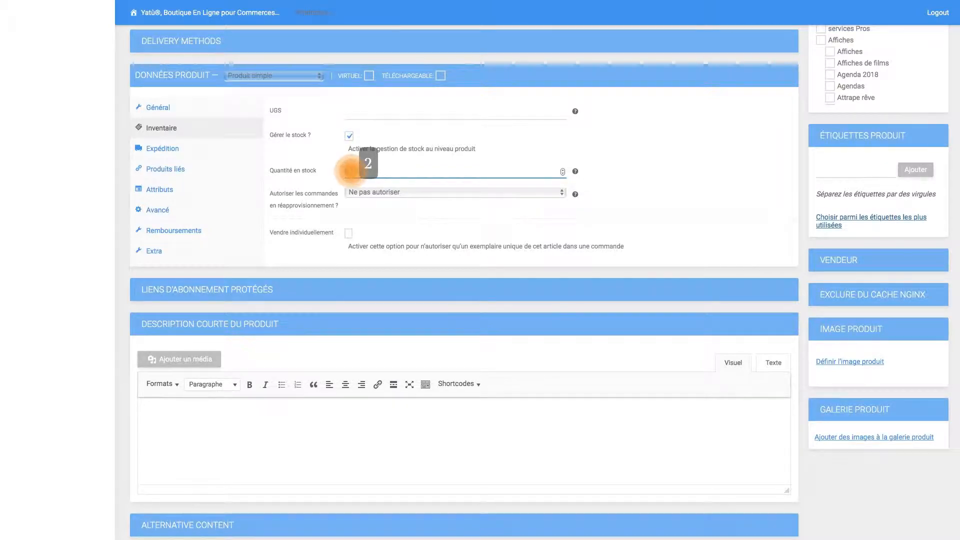
pyautogui.write('10')
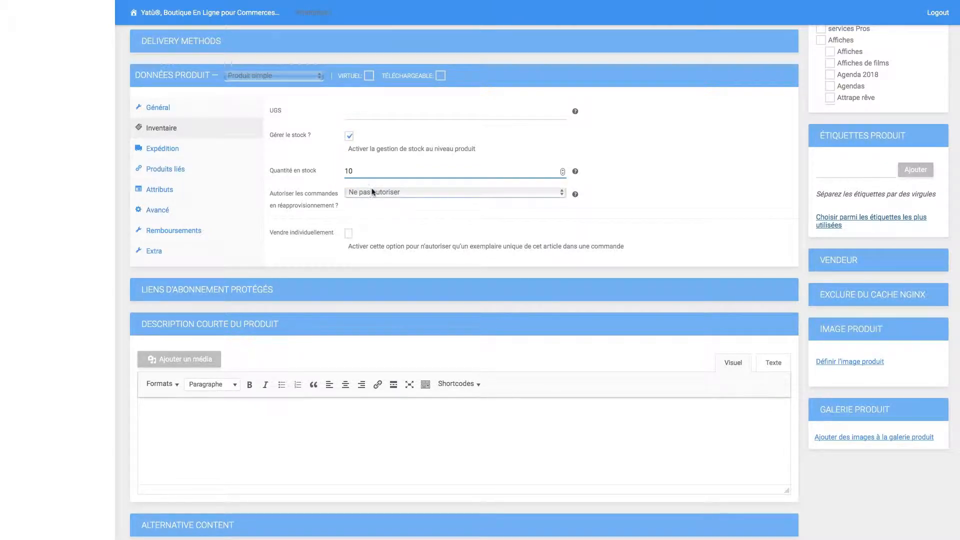
pyautogui.click(371, 194)
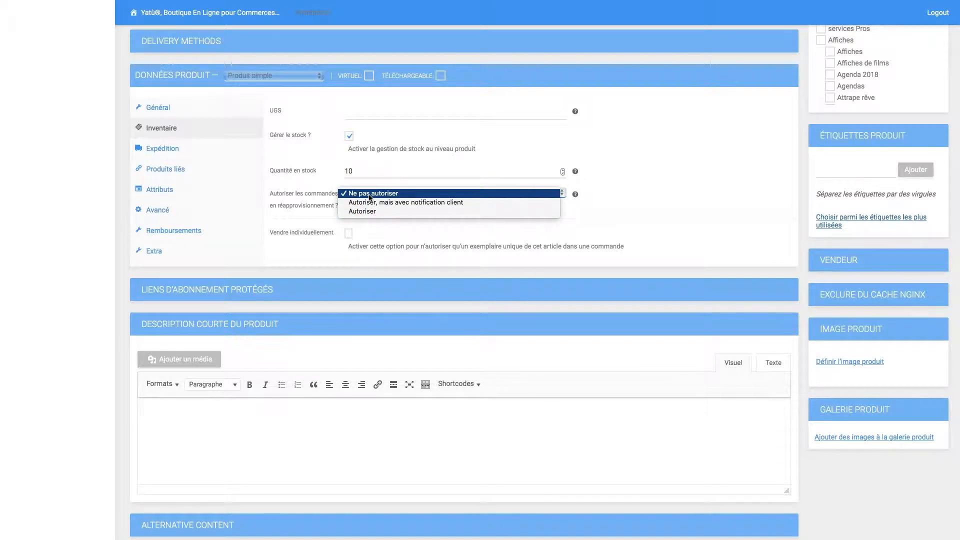
pyautogui.click(368, 195)
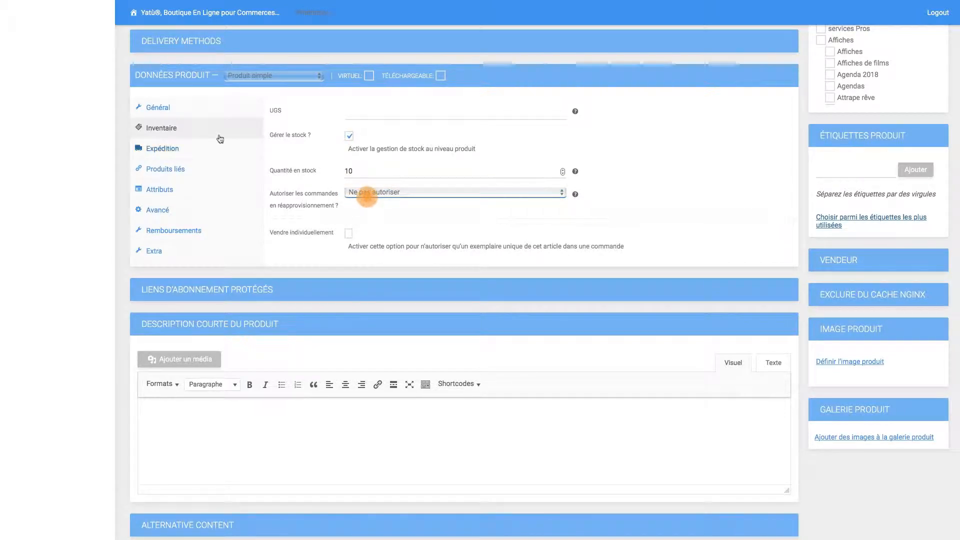
# - Set the product's shipping weight to 1 kg and leave its dimensions empty
pyautogui.click(183, 149)
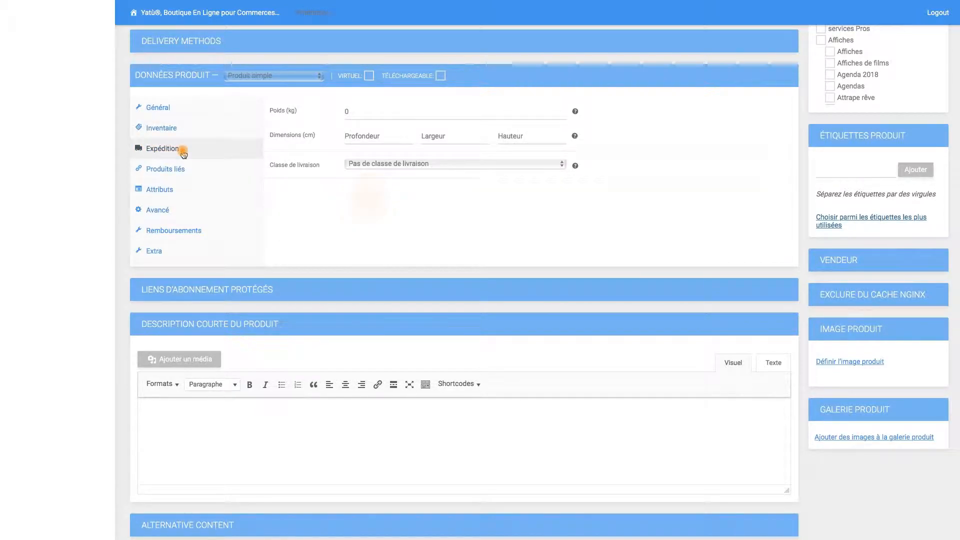
pyautogui.doubleClick(358, 111)
pyautogui.write('1')
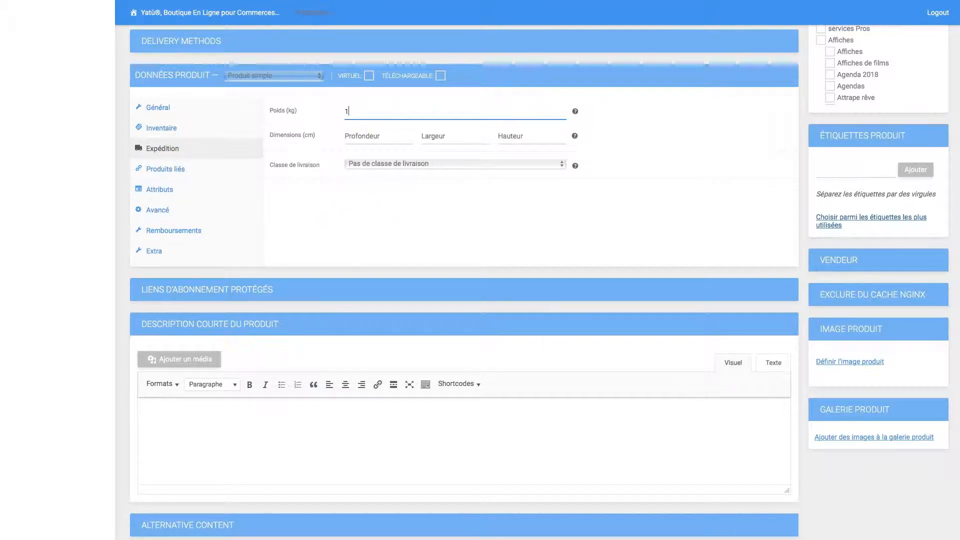
pyautogui.click(368, 134)
pyautogui.click(444, 136)
pyautogui.click(521, 137)
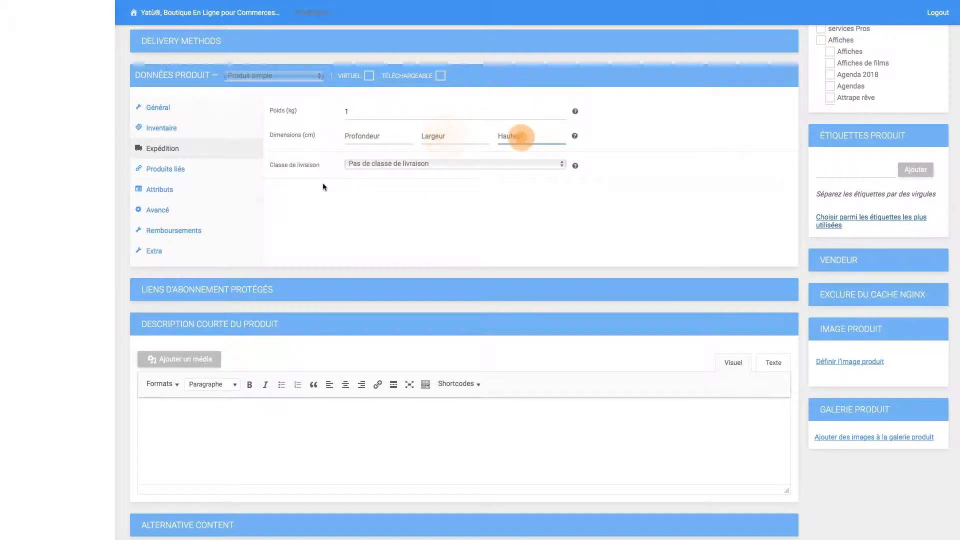
# - Review the product's linked products, attributes and advanced settings
pyautogui.click(170, 169)
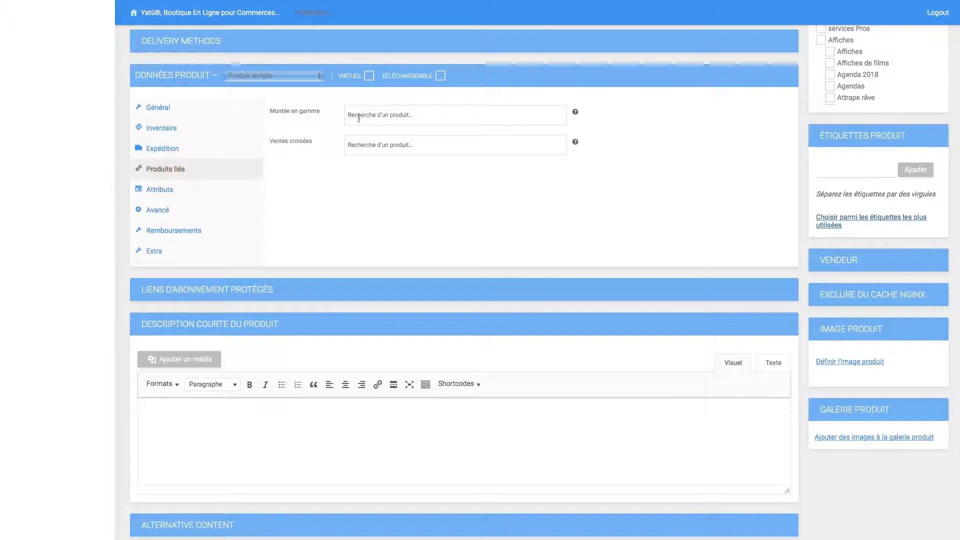
pyautogui.click(174, 197)
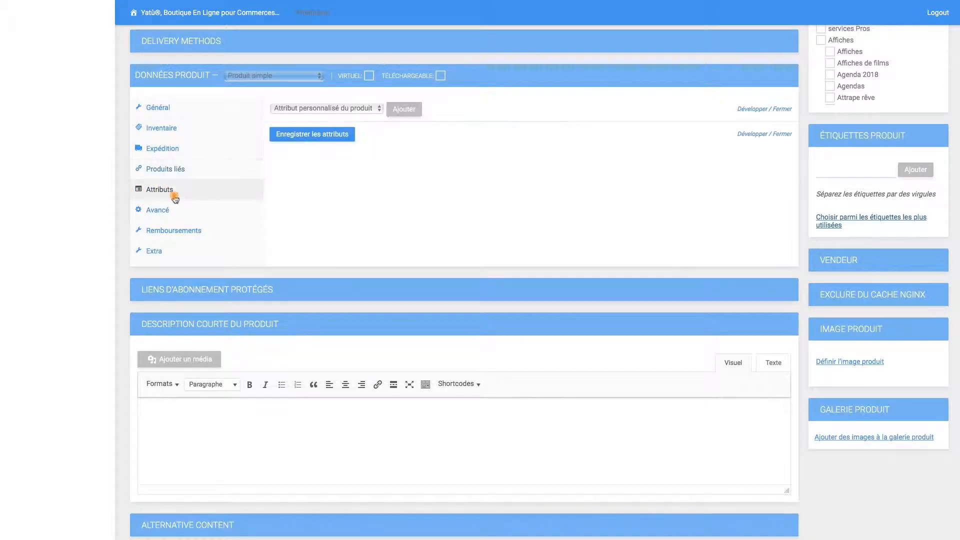
pyautogui.click(192, 214)
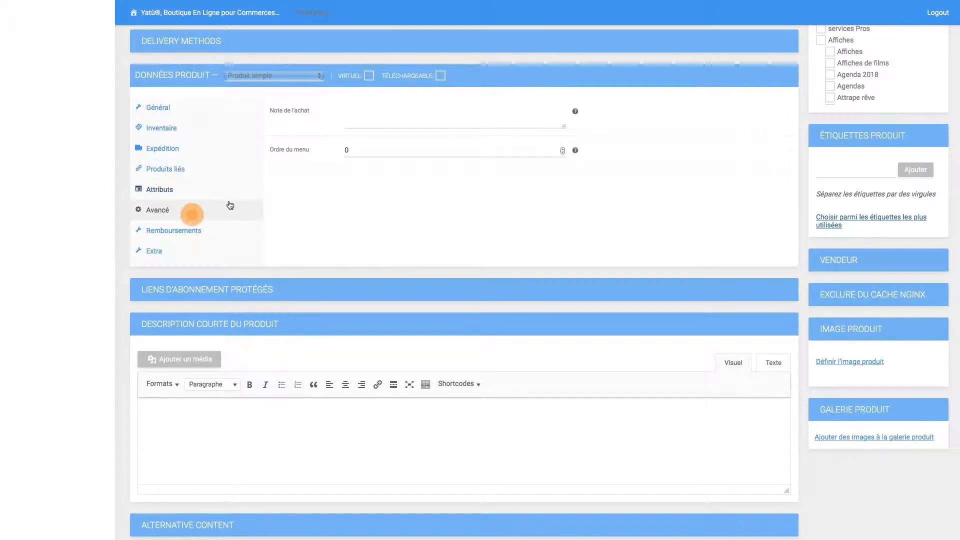
# - Set the product's default refund option to "Produit non-remboursable"
pyautogui.click(199, 231)
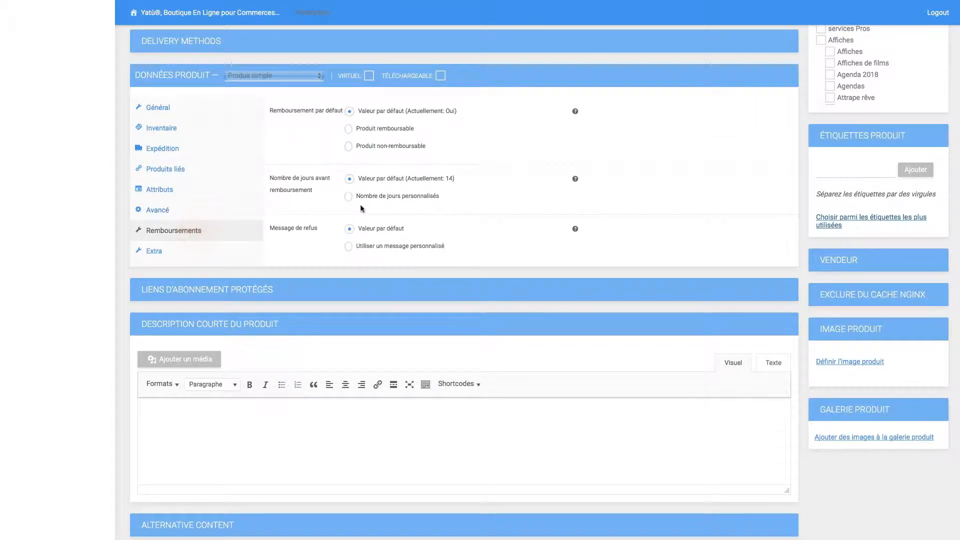
pyautogui.click(351, 129)
pyautogui.click(349, 148)
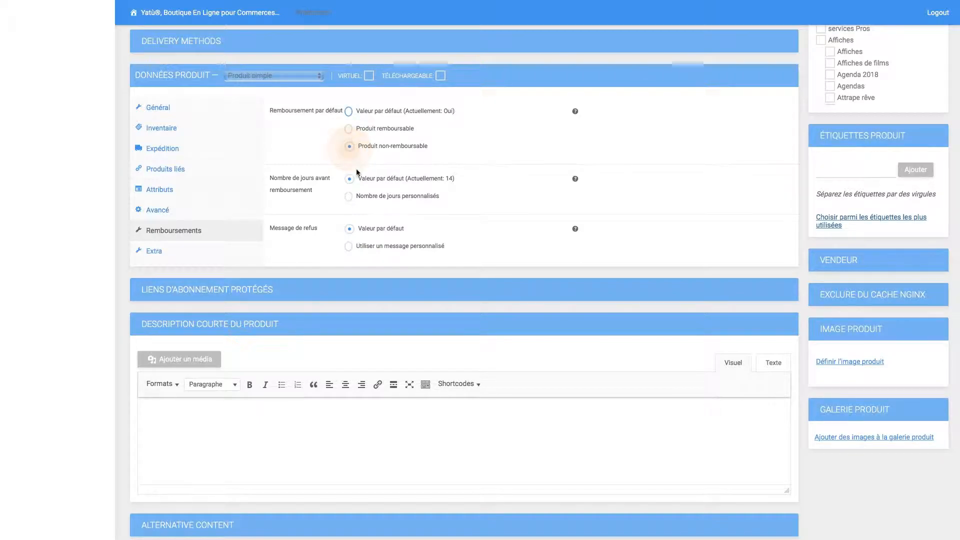
# - Set the product's default refund option to "Valeur par défaut" and review the extra product settings
pyautogui.click(350, 112)
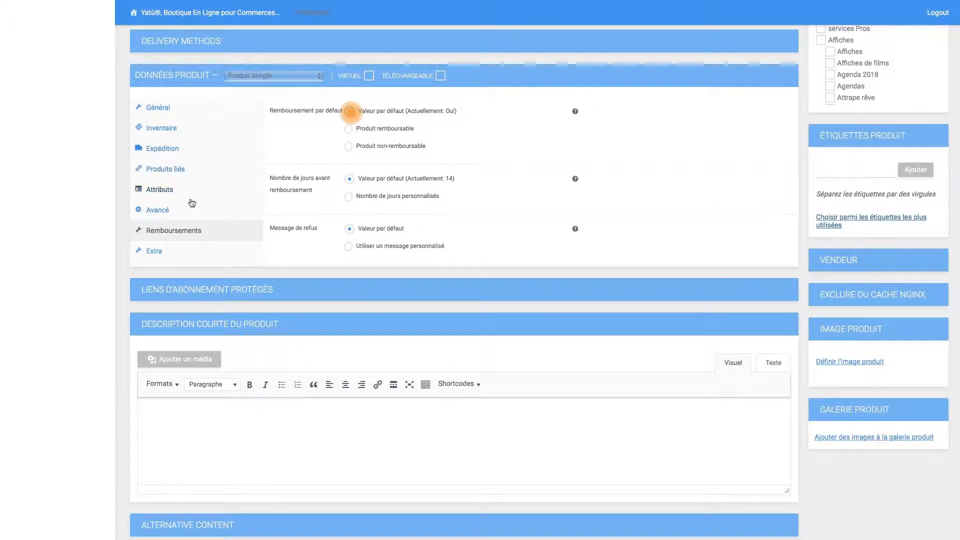
pyautogui.click(195, 251)
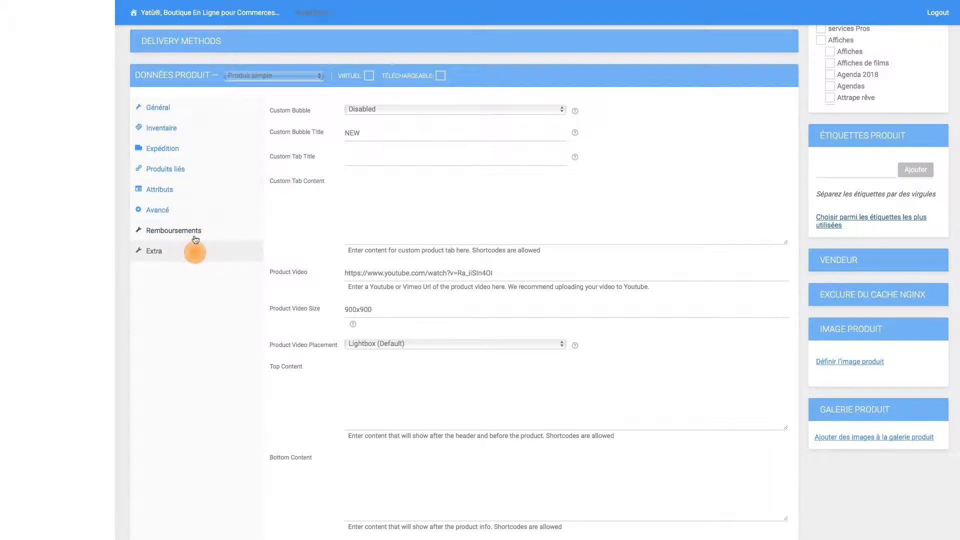
pyautogui.click(194, 233)
# - Write the product's short description as "Description avec 150 caractères au moins, c'est conseillé :-)"
pyautogui.scroll(-1, 297, 270)
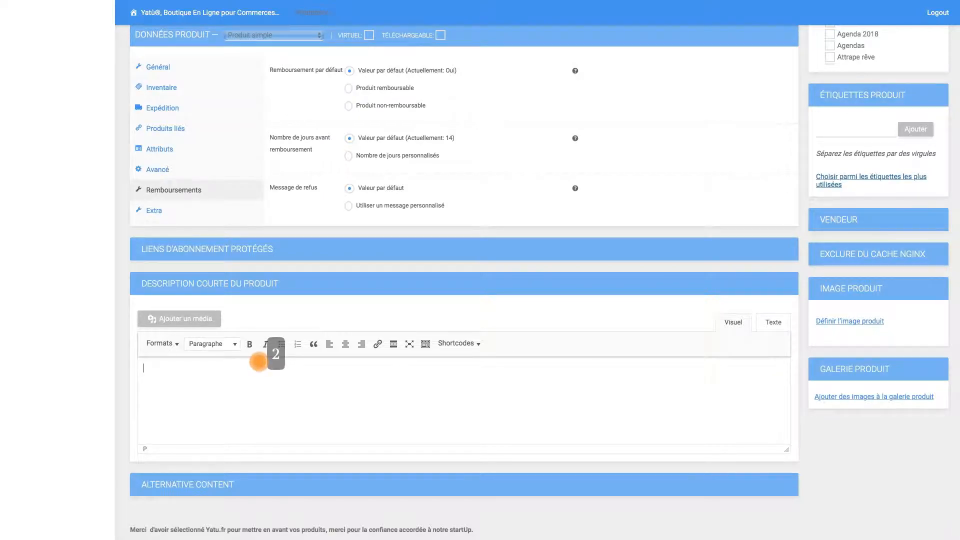
pyautogui.write('Description avec 150 cara')
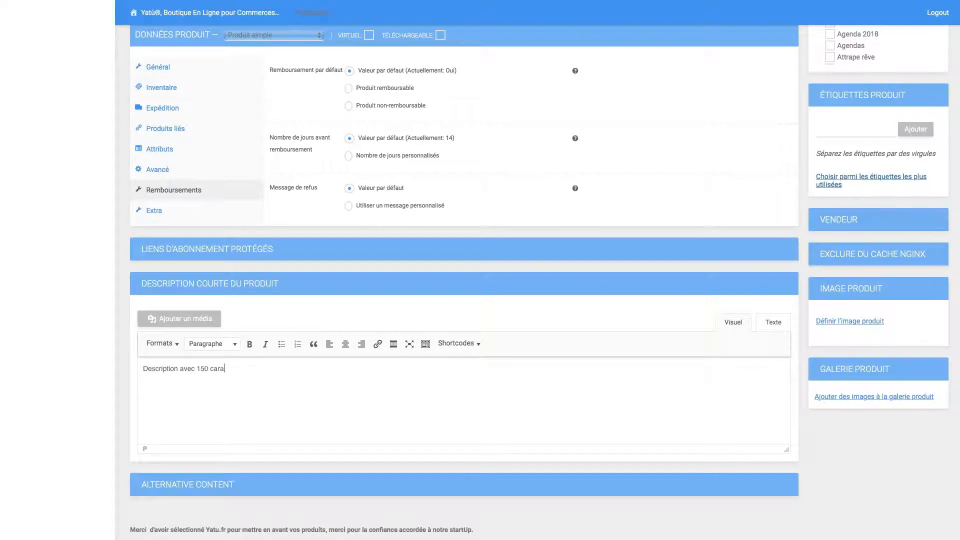
pyautogui.write('c')
pyautogui.write('-)')
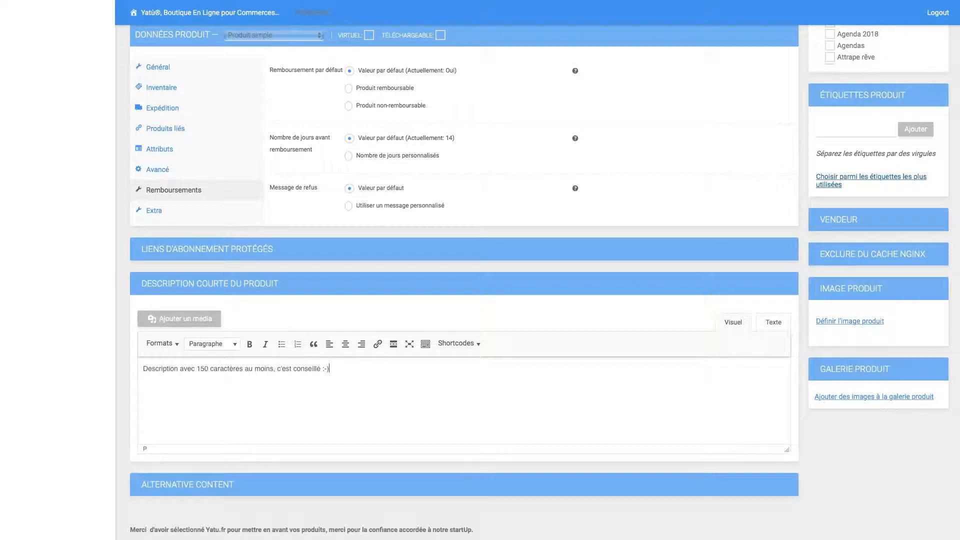
# - Assign the product to the parent category "Affiches" and its subcategory "Affiches de films"
pyautogui.scroll(5, 812, 208)
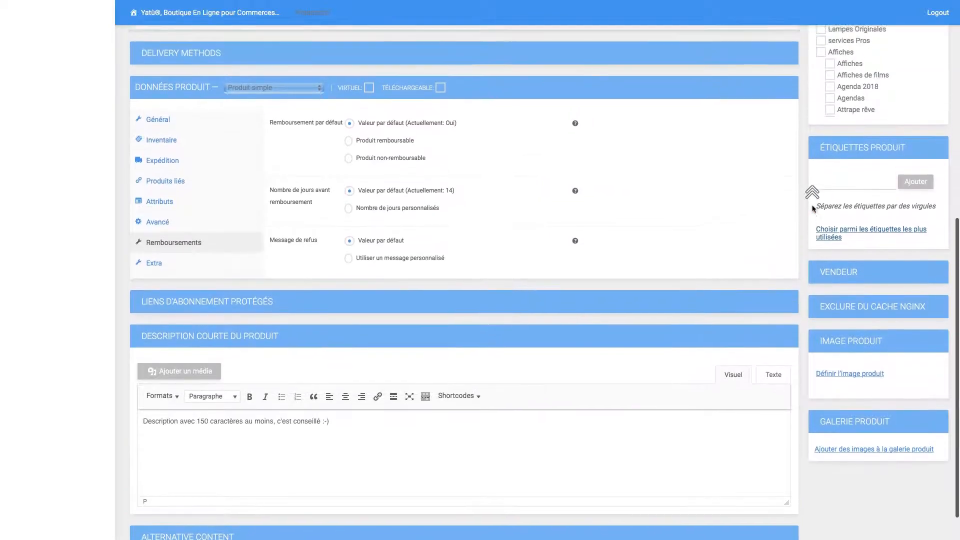
pyautogui.scroll(3, 836, 194)
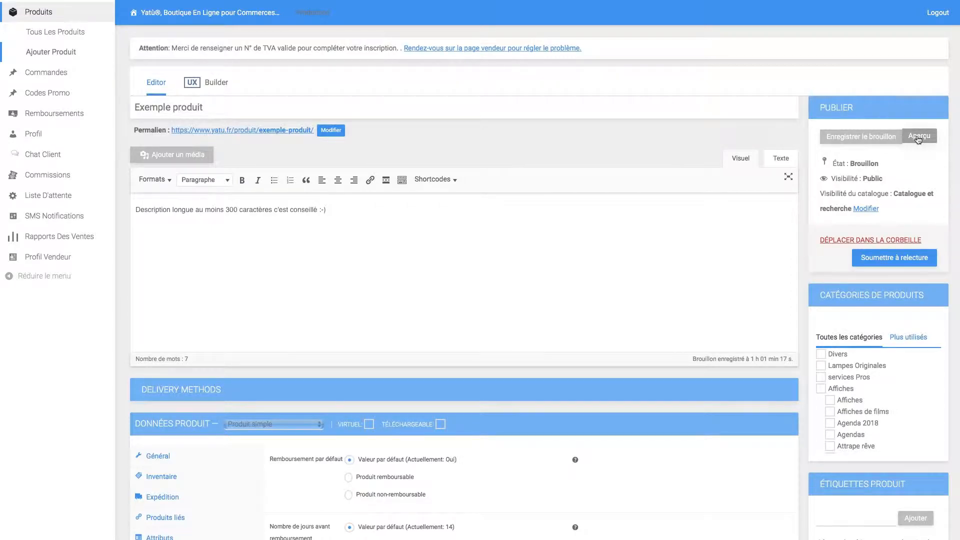
pyautogui.scroll(-3, 850, 299)
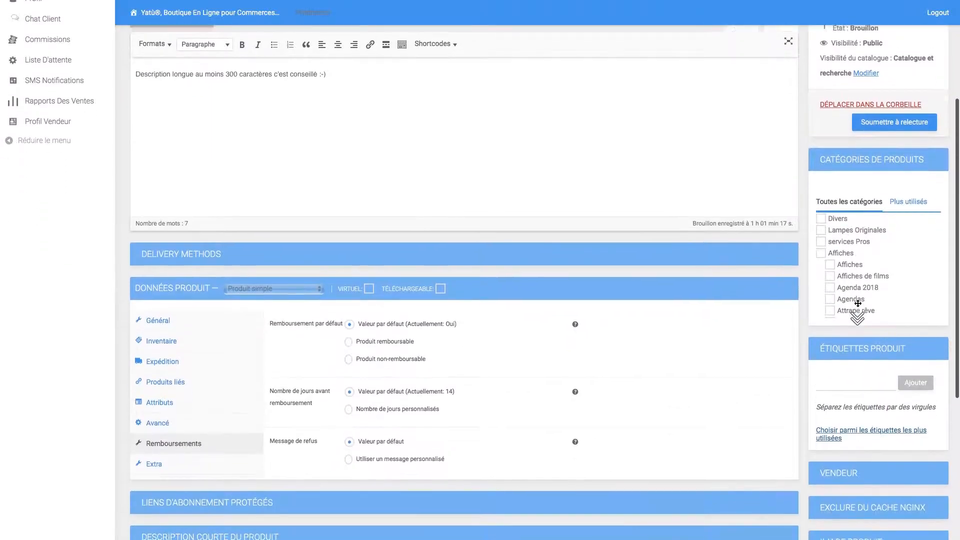
pyautogui.click(821, 245)
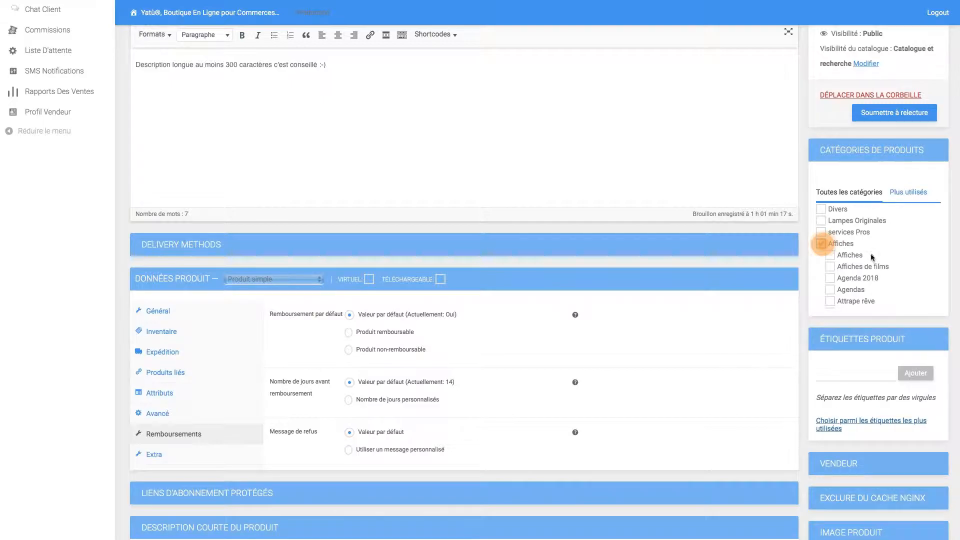
pyautogui.click(830, 268)
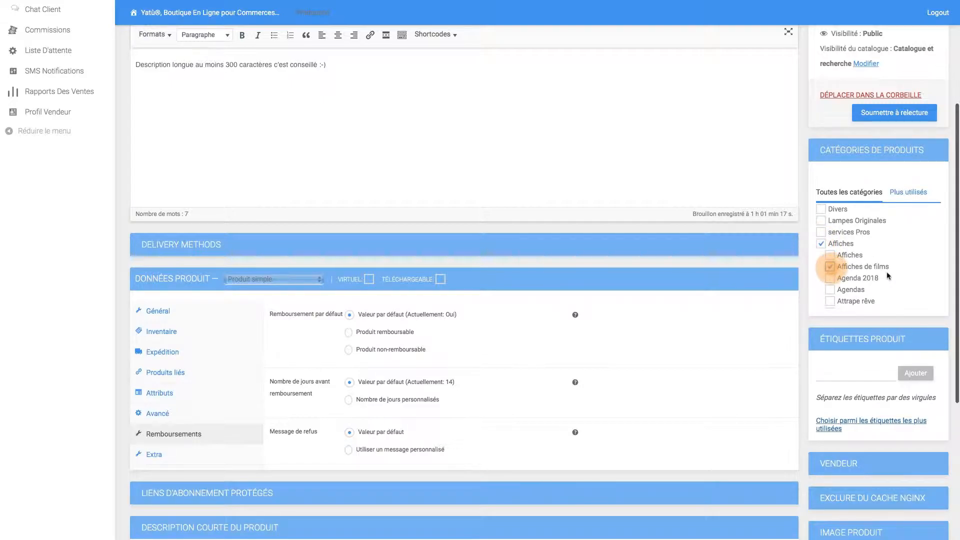
# - Set the "pot blanc" photo from the media library as the product image
pyautogui.scroll(-3, 829, 280)
pyautogui.scroll(-4, 841, 317)
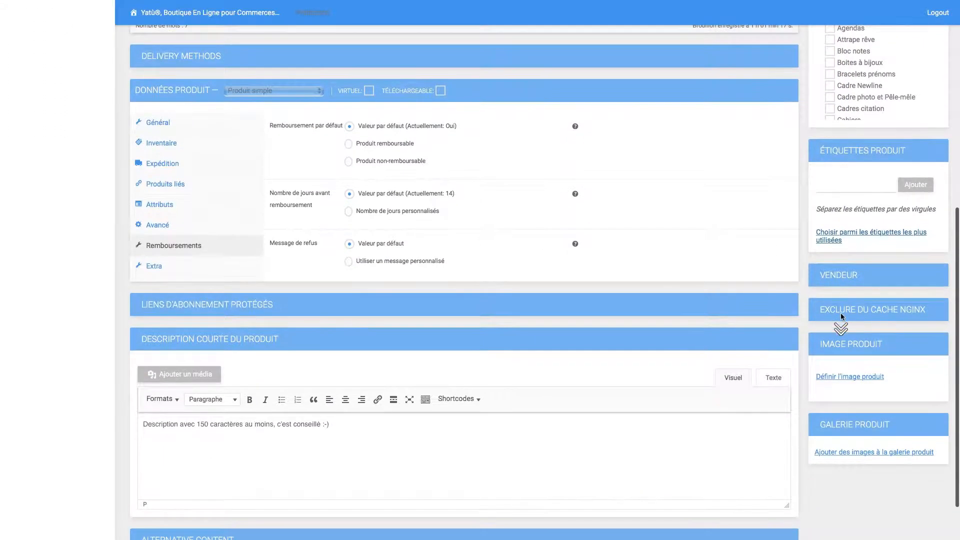
pyautogui.scroll(-1, 825, 182)
pyautogui.scroll(-1, 825, 182)
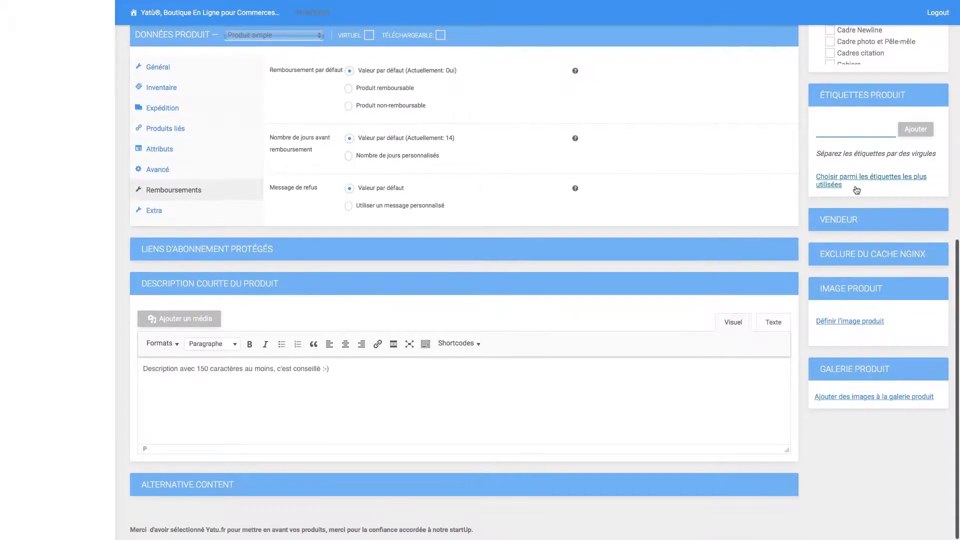
pyautogui.click(846, 322)
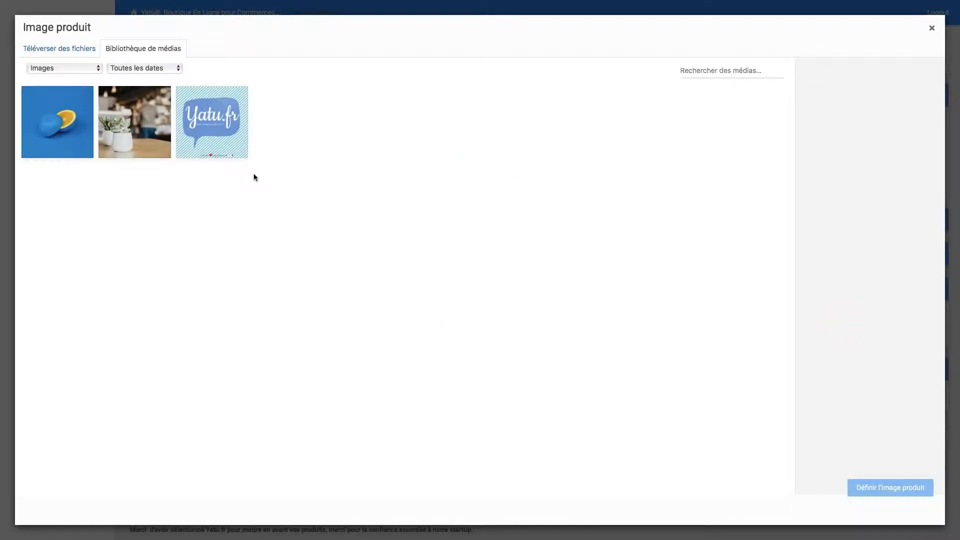
pyautogui.click(144, 139)
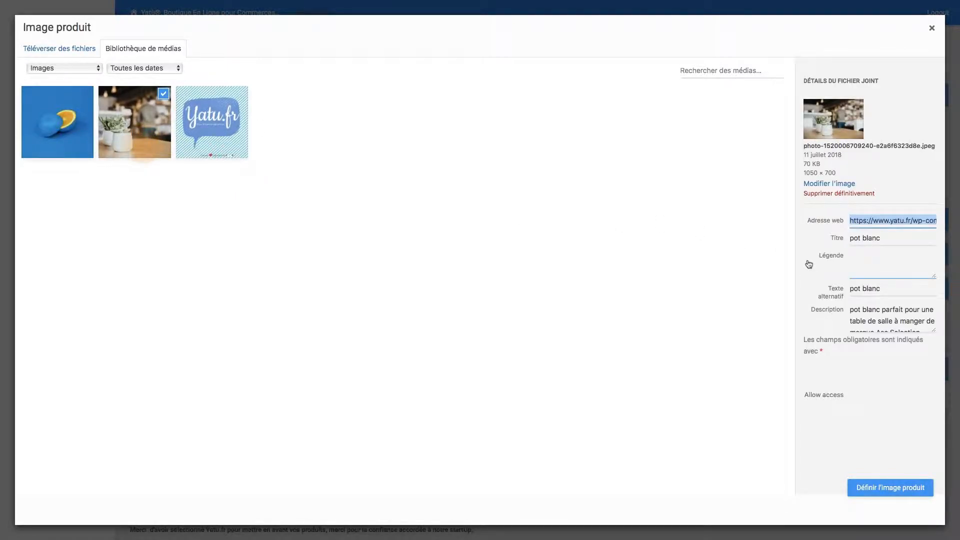
pyautogui.click(883, 488)
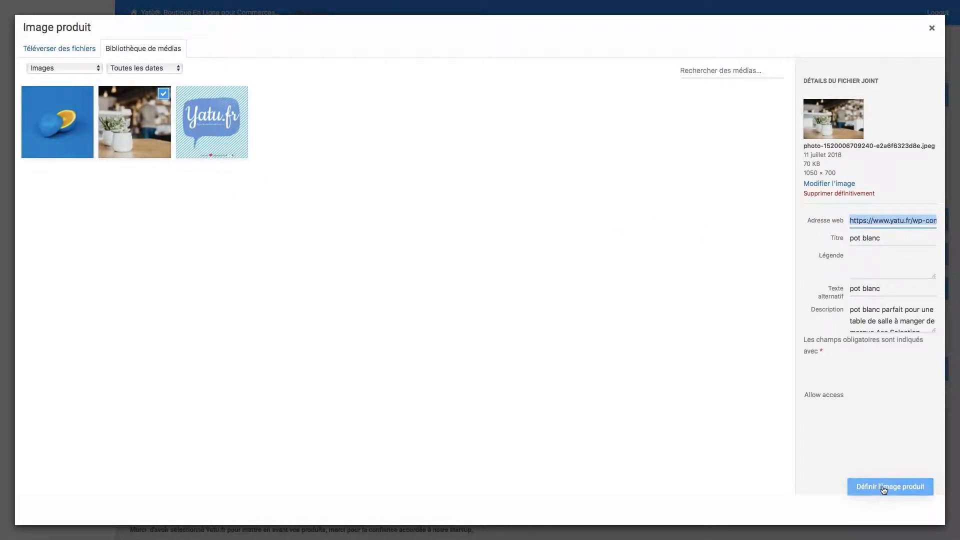
pyautogui.click(882, 488)
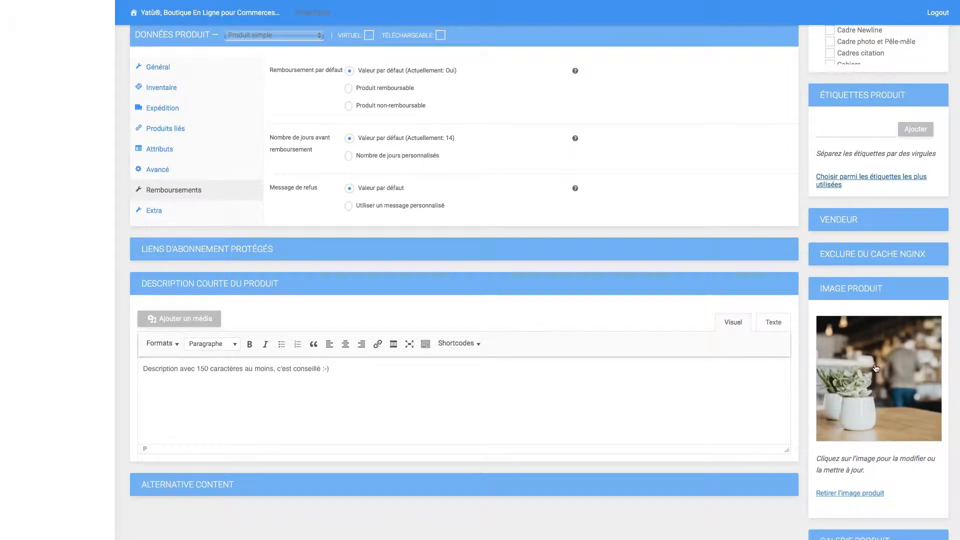
# - Add the white pot photo from the media library to the product gallery
pyautogui.scroll(-3, 876, 368)
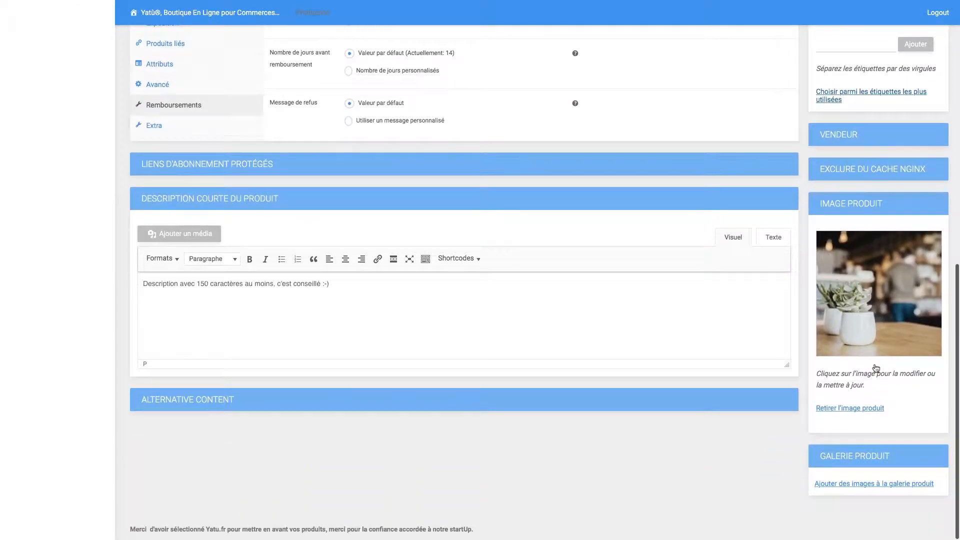
pyautogui.click(883, 484)
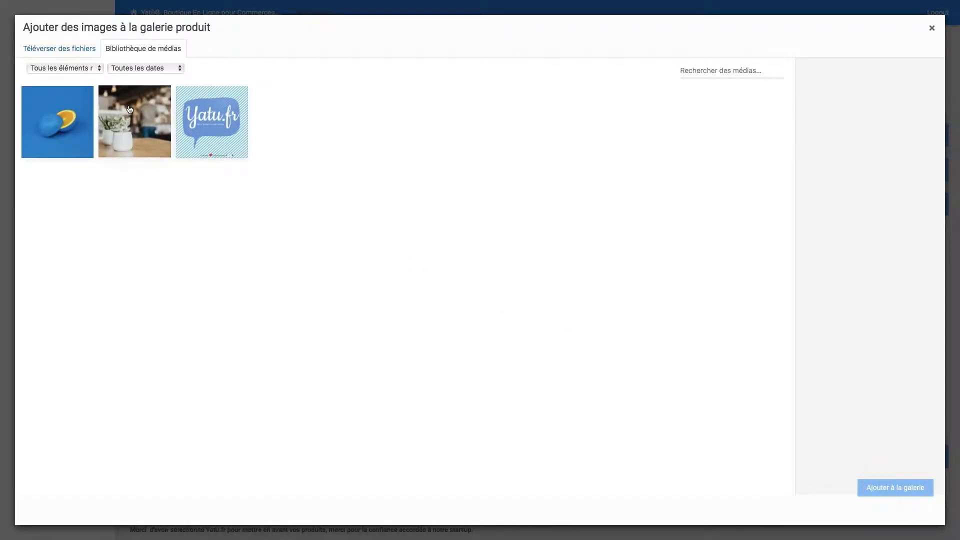
pyautogui.click(142, 100)
pyautogui.click(895, 487)
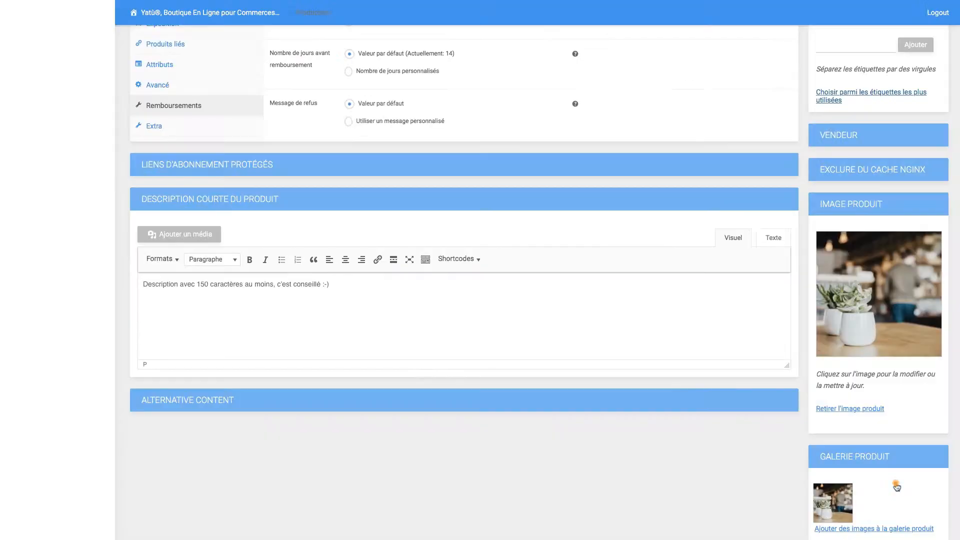
# - Preview the product page and view its main photo enlarged
pyautogui.scroll(10, 854, 245)
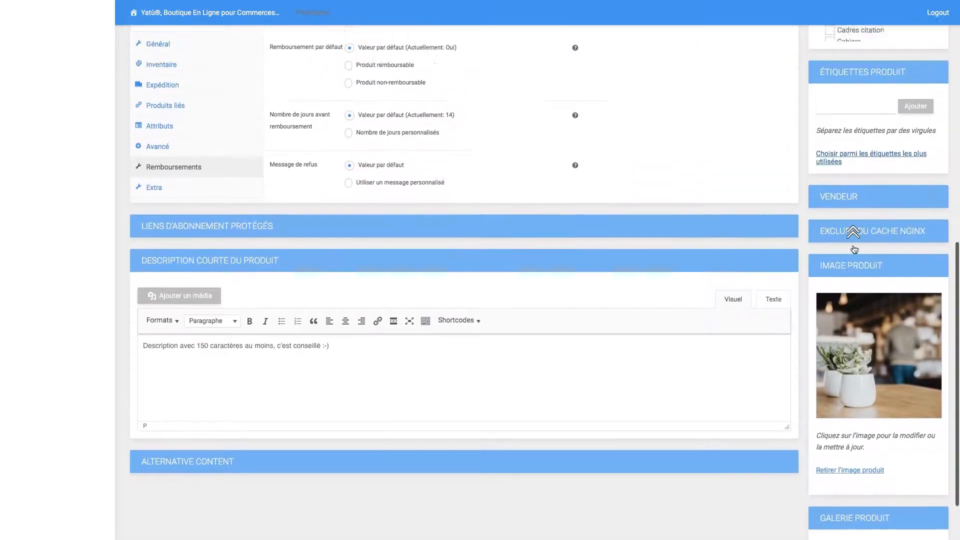
pyautogui.scroll(3, 854, 248)
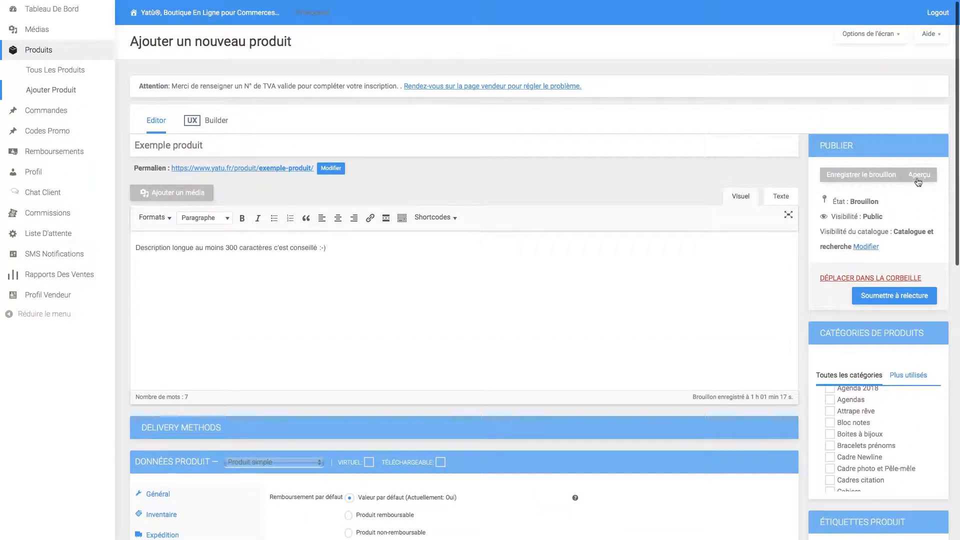
pyautogui.click(924, 175)
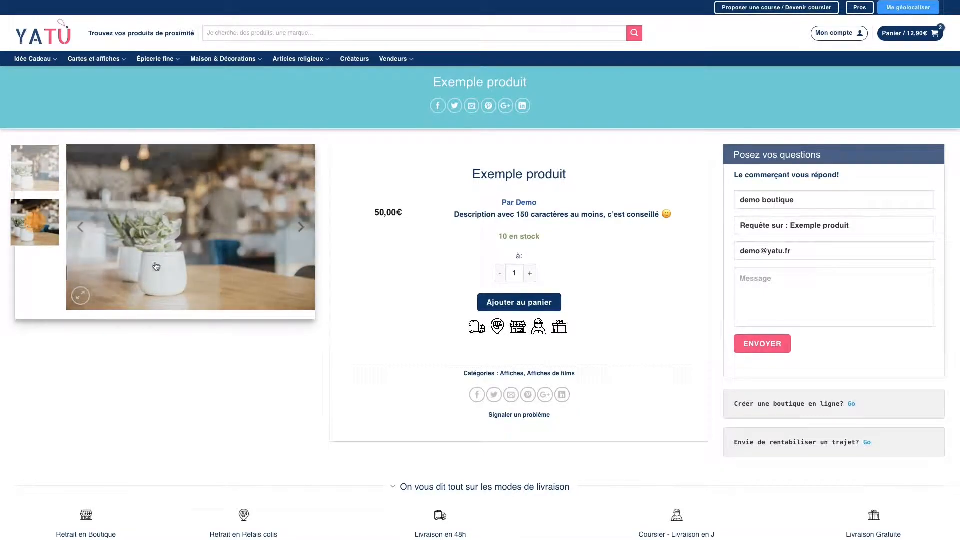
pyautogui.click(86, 298)
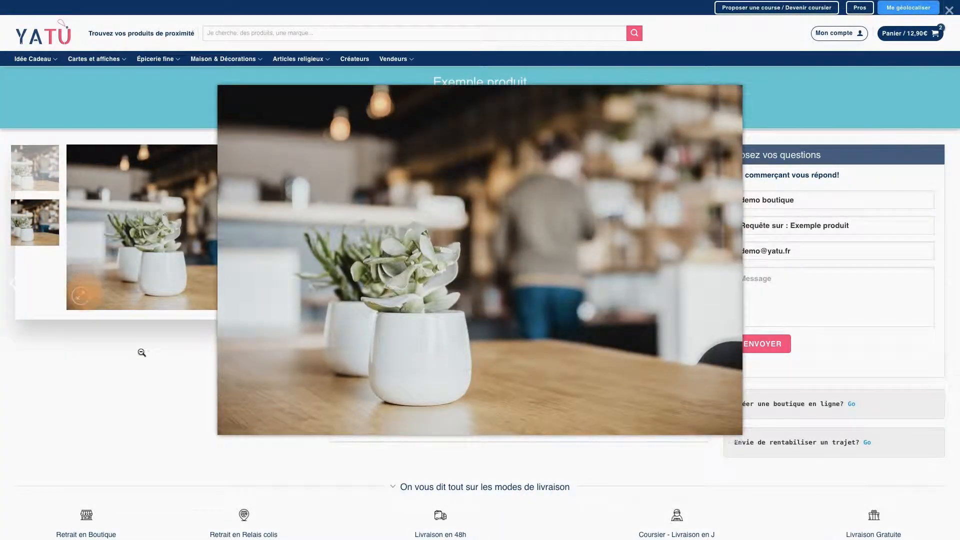
pyautogui.click(141, 351)
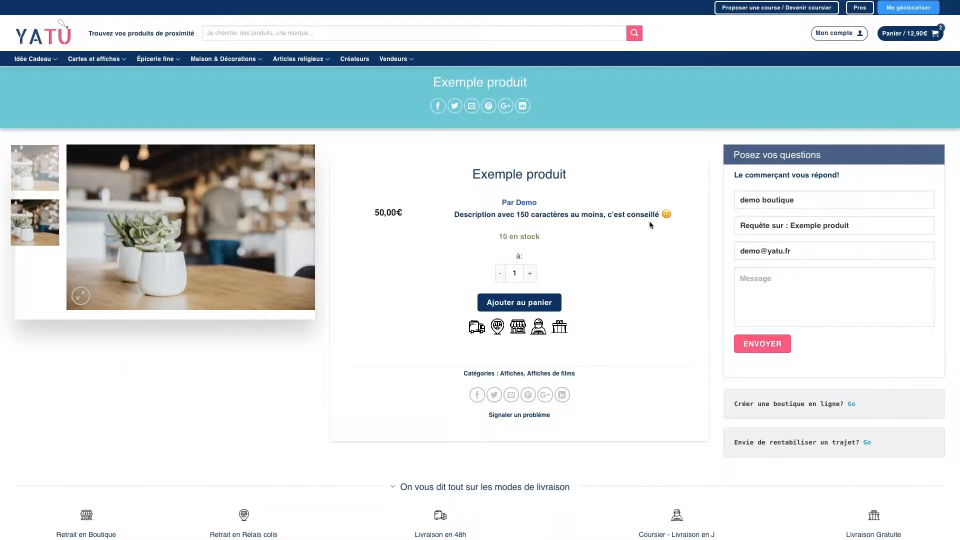
# - Check the delivery methods, long description, weight and shop details on the product preview page
pyautogui.scroll(-3, 648, 227)
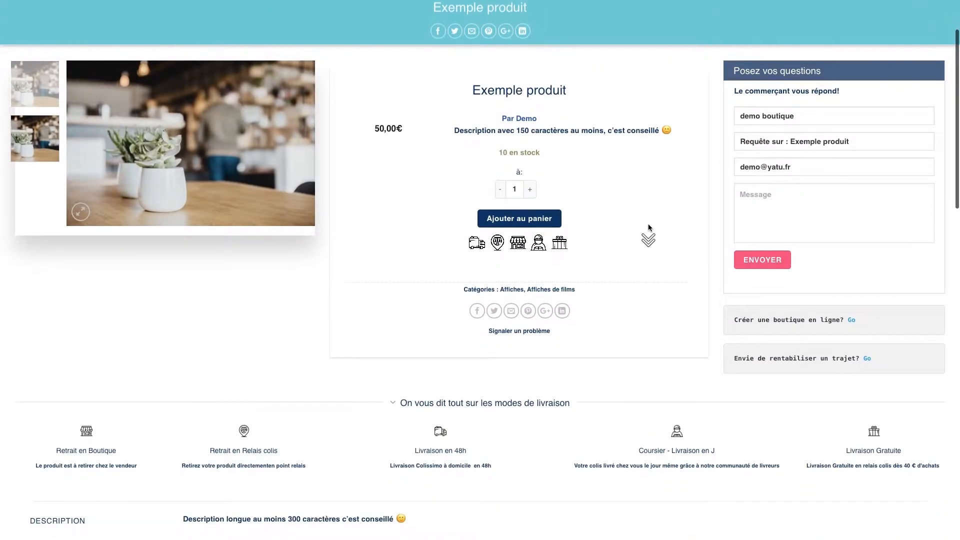
pyautogui.scroll(-3, 648, 228)
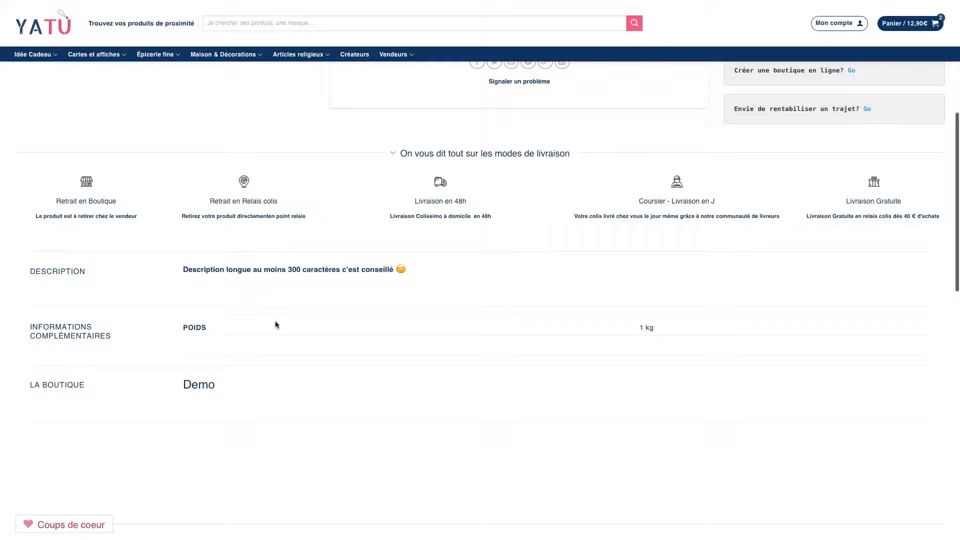
pyautogui.click(641, 325)
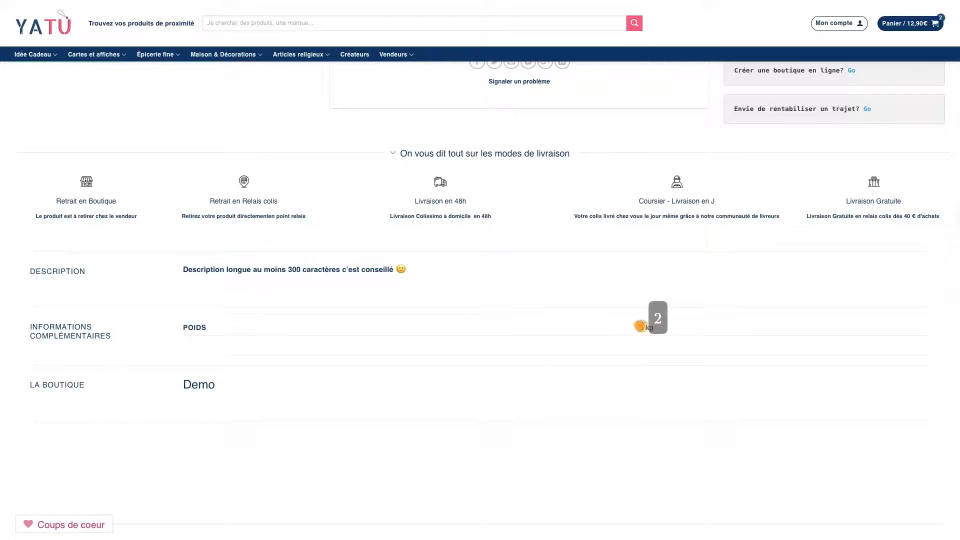
pyautogui.scroll(-1, 364, 317)
pyautogui.scroll(-1, 364, 317)
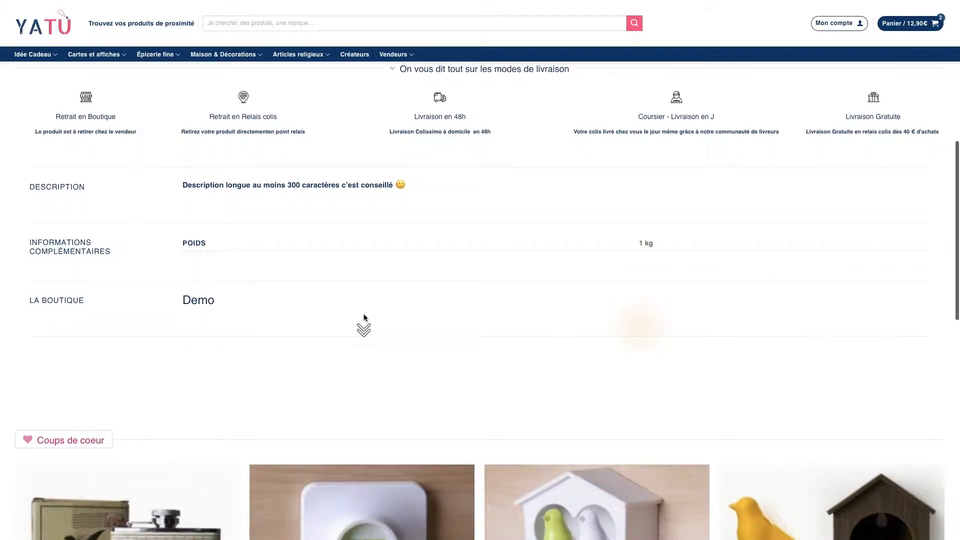
pyautogui.scroll(2, 364, 317)
pyautogui.scroll(6, 364, 317)
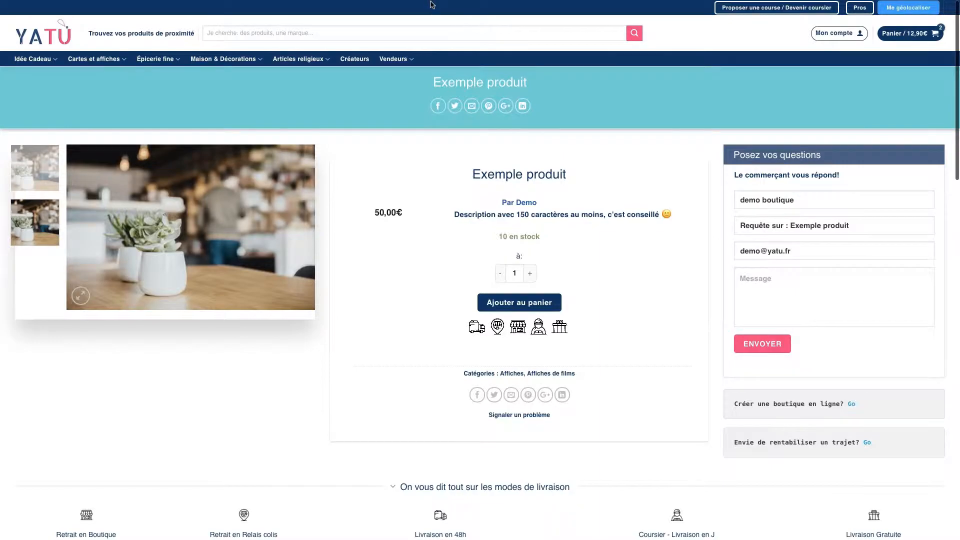
# - Return to the product editor and submit the product for review
pyautogui.moveTo(435, 2)
pyautogui.click(379, 36)
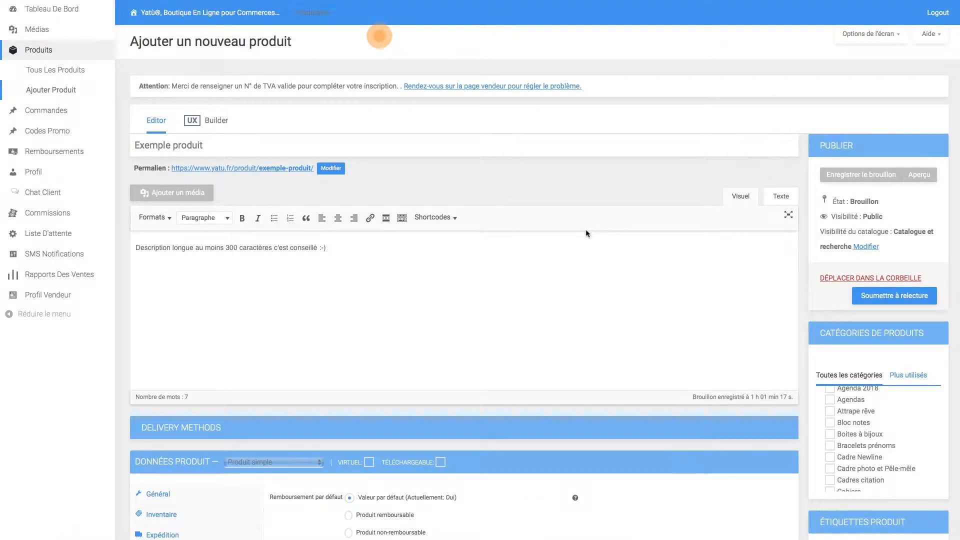
pyautogui.scroll(-3, 586, 232)
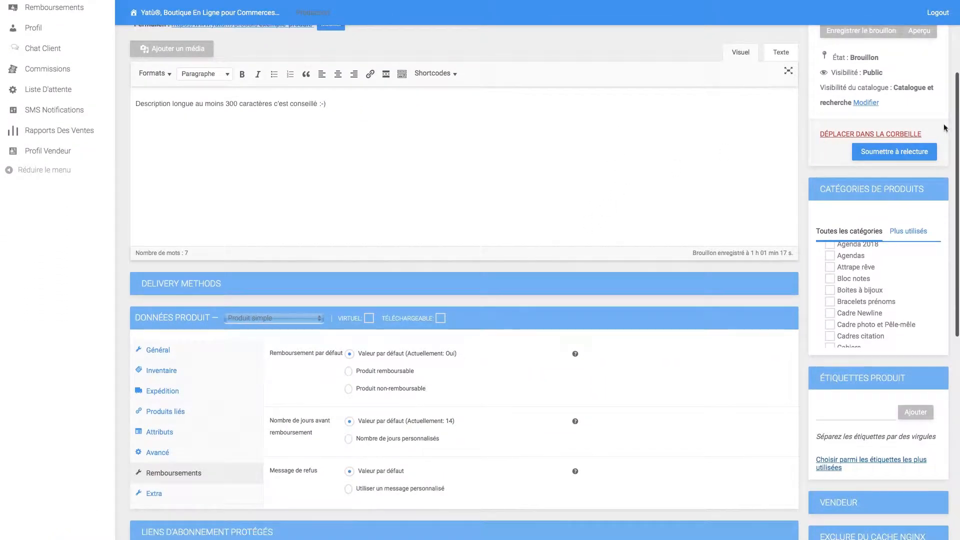
pyautogui.click(911, 157)
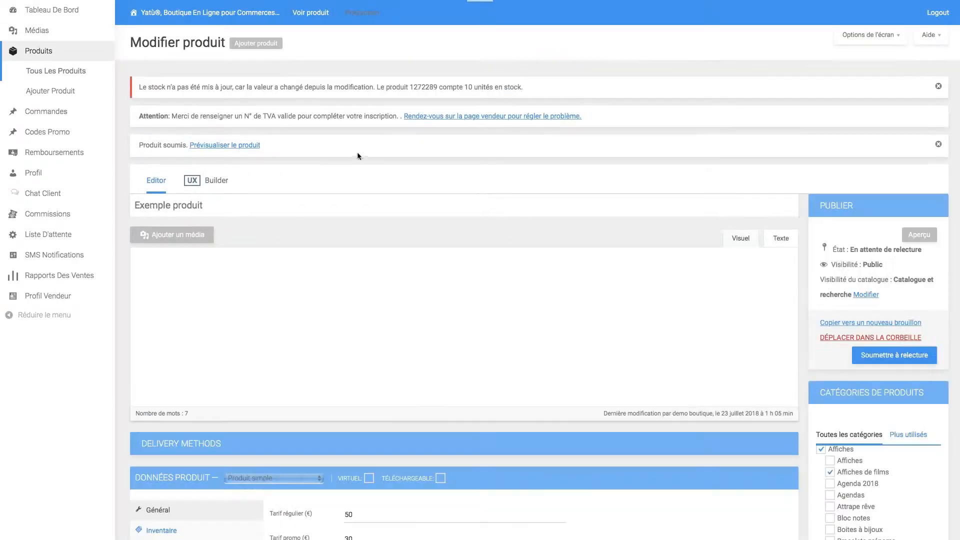
# - Review the title and long description of the submitted product
pyautogui.scroll(-3, 276, 158)
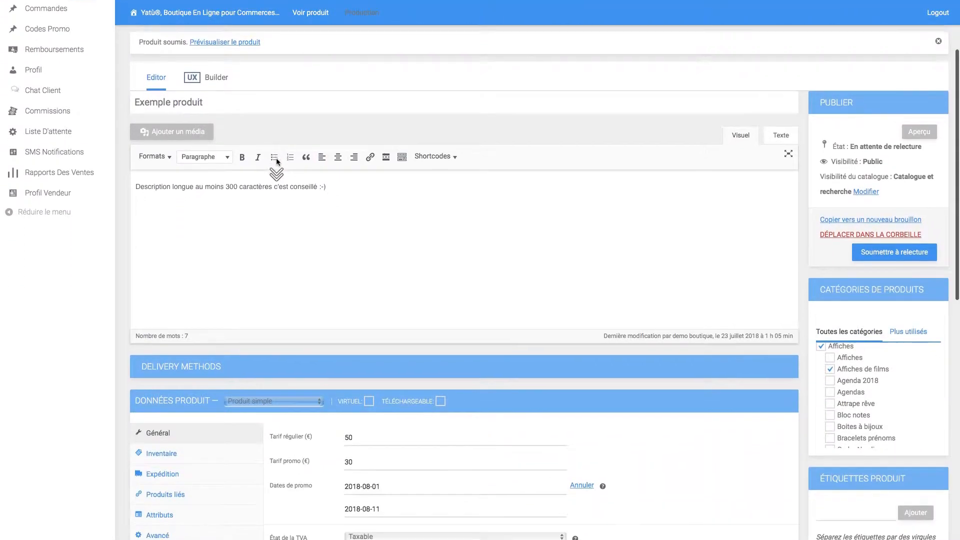
pyautogui.scroll(-1, 276, 158)
pyautogui.tripleClick(226, 80)
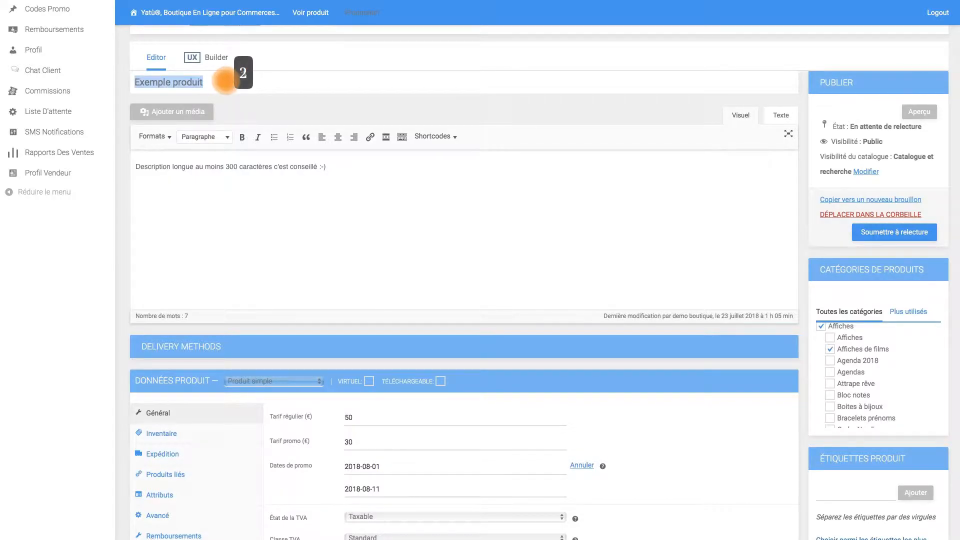
pyautogui.doubleClick(224, 171)
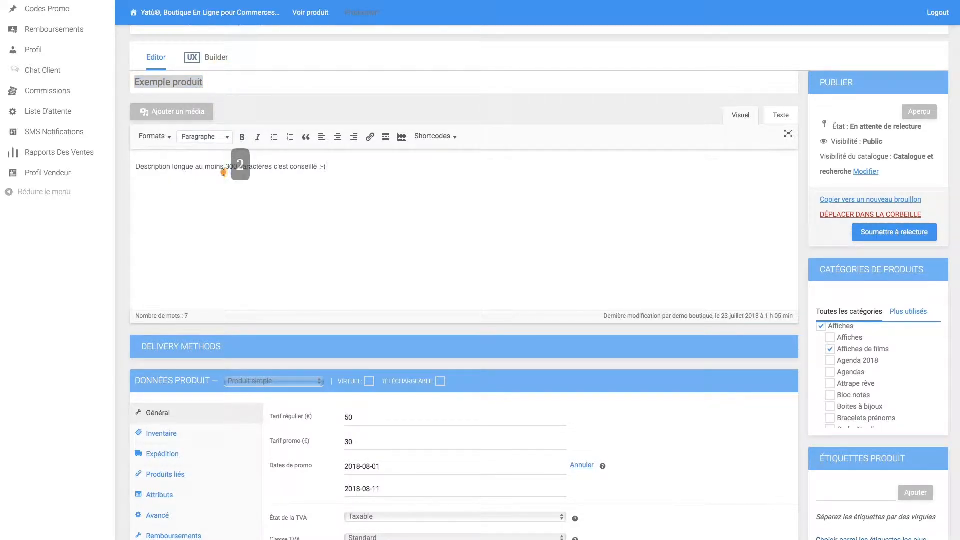
# - Review the long description, then expand the delivery methods section and check which options are enabled
pyautogui.tripleClick(223, 171)
pyautogui.scroll(-8, 240, 173)
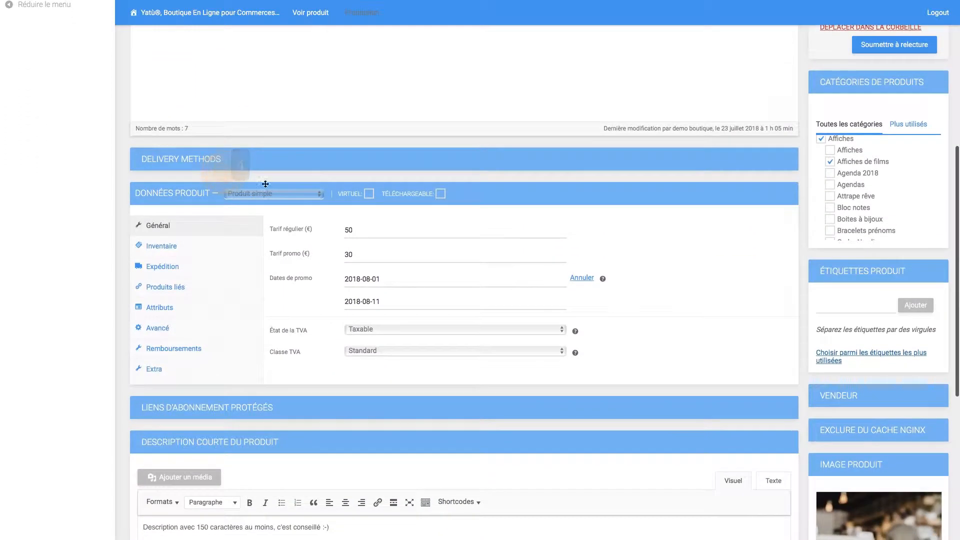
pyautogui.click(260, 168)
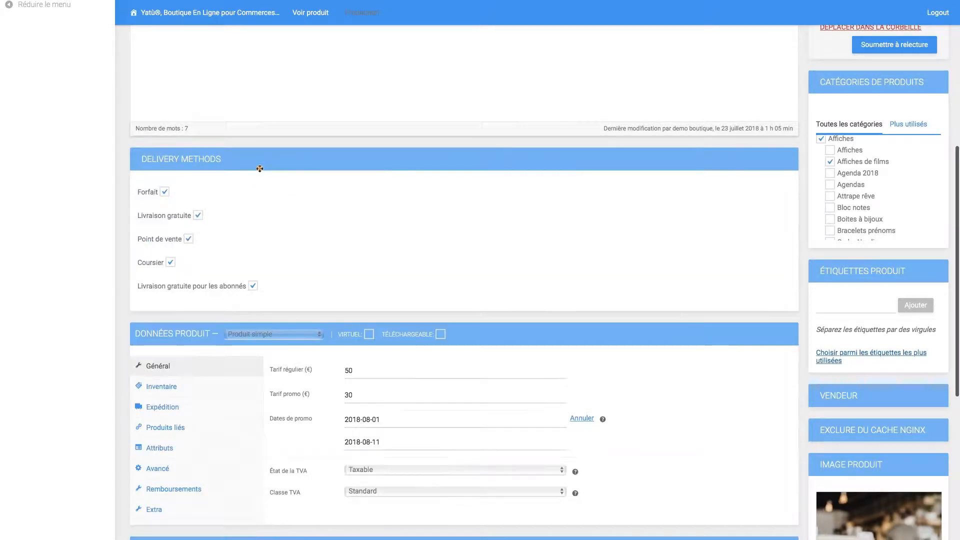
pyautogui.click(164, 192)
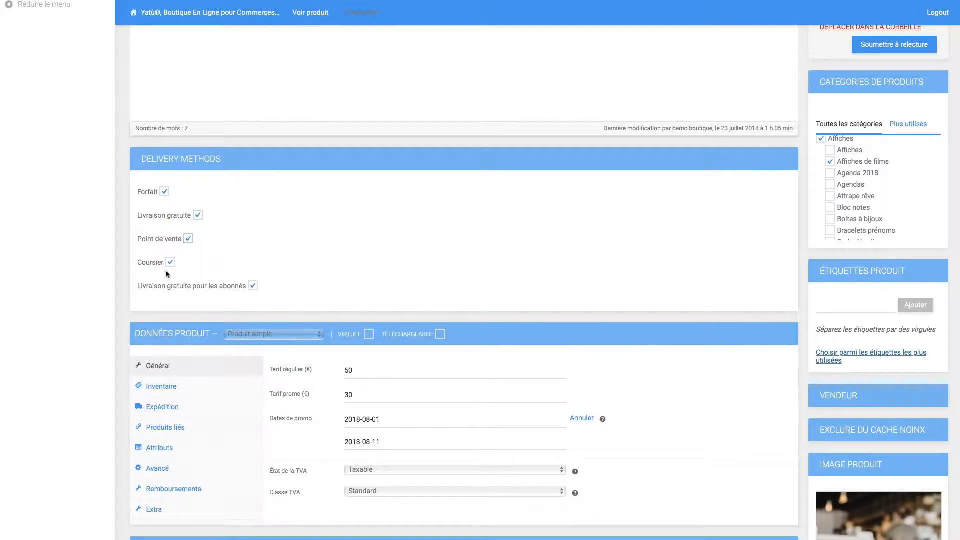
pyautogui.scroll(-3, 255, 275)
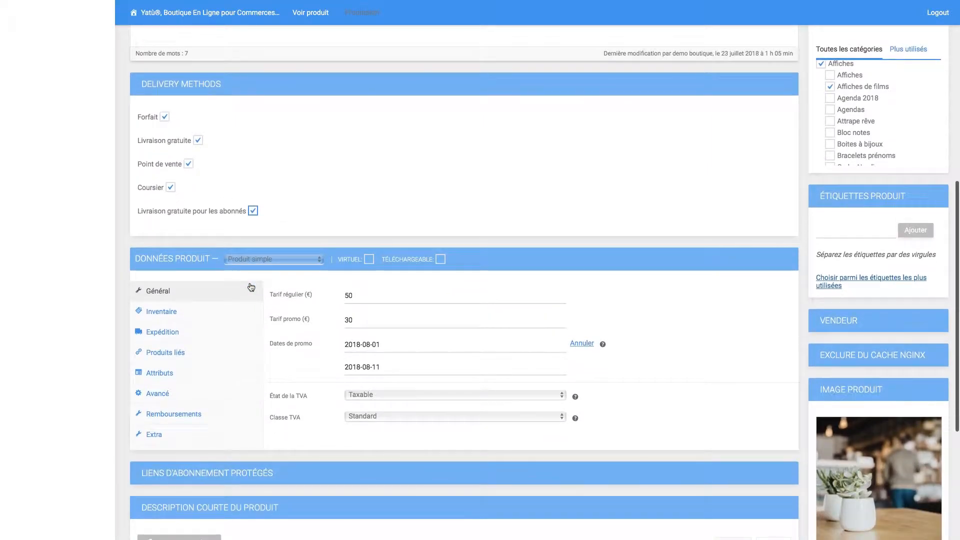
# - Check the available product types, keeping Produit simple, and review the regular price, promo price and promo dates
pyautogui.click(258, 264)
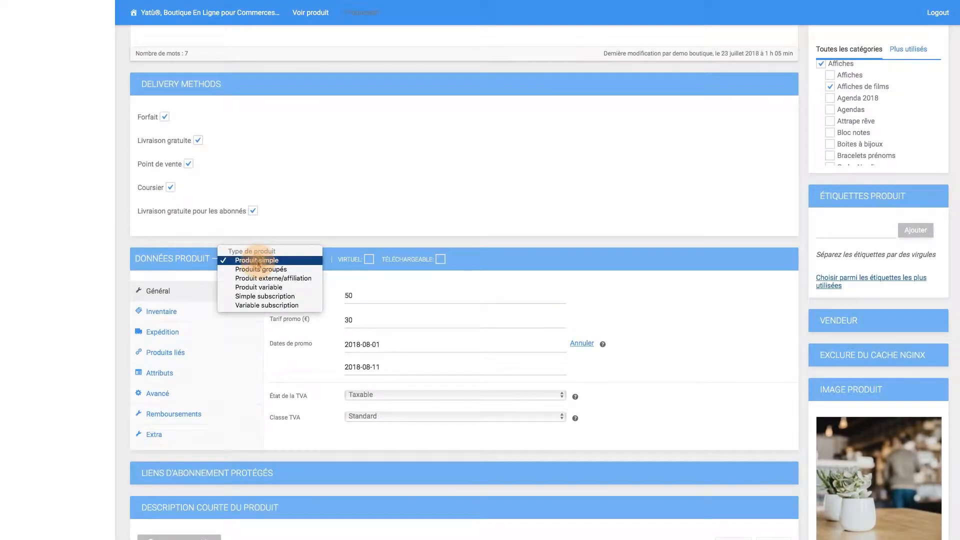
pyautogui.click(260, 262)
pyautogui.scroll(-3, 243, 295)
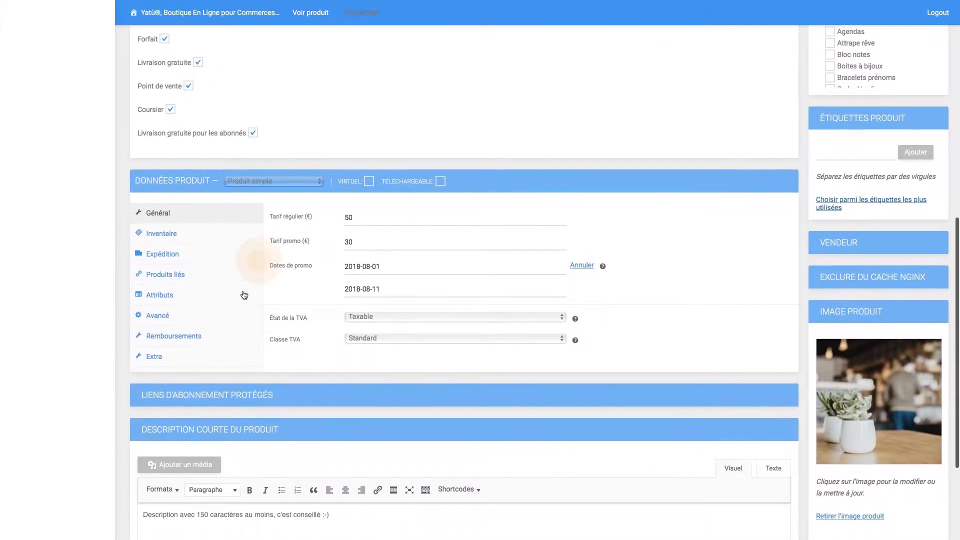
pyautogui.click(353, 215)
pyautogui.click(376, 238)
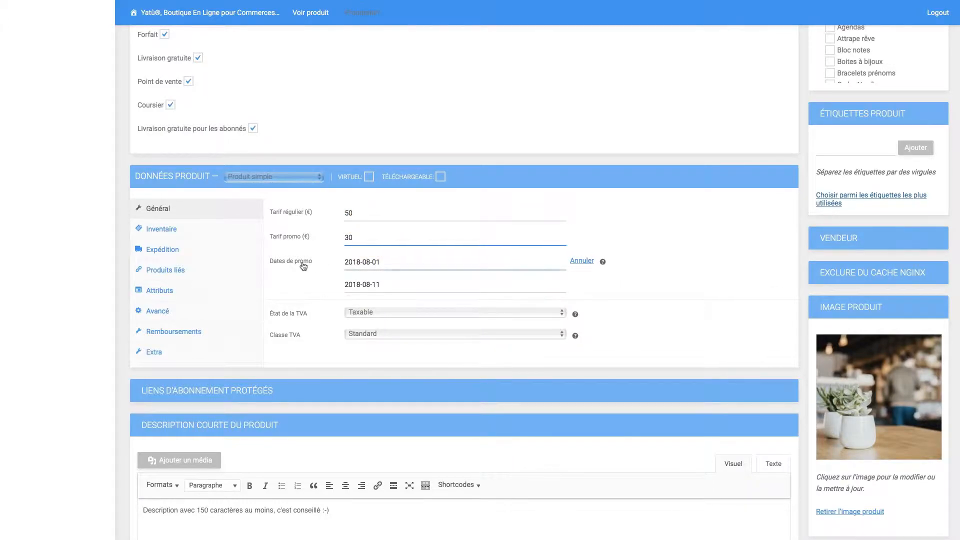
# - Review the inventory settings: stock management, stock quantity and the backorder options, keeping Ne pas autoriser
pyautogui.click(166, 231)
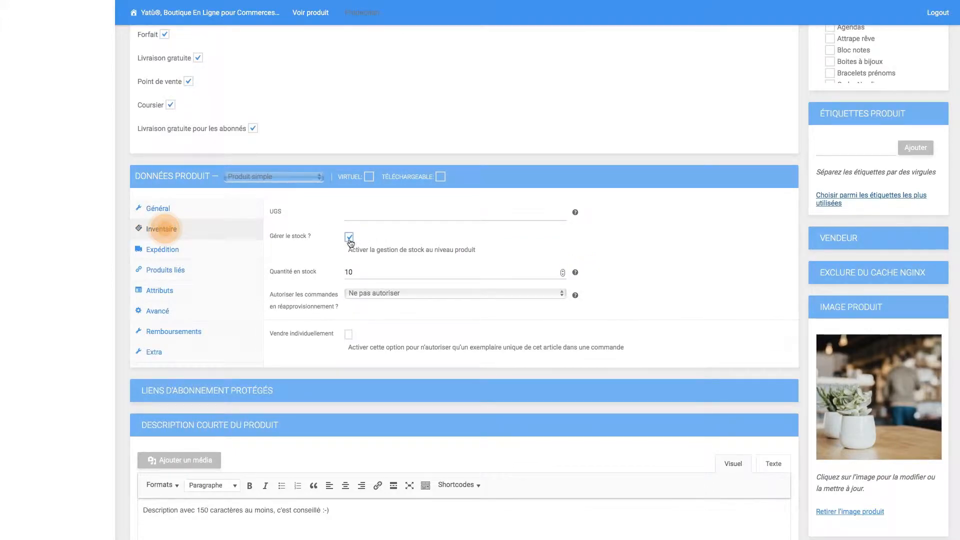
pyautogui.click(357, 274)
pyautogui.click(352, 294)
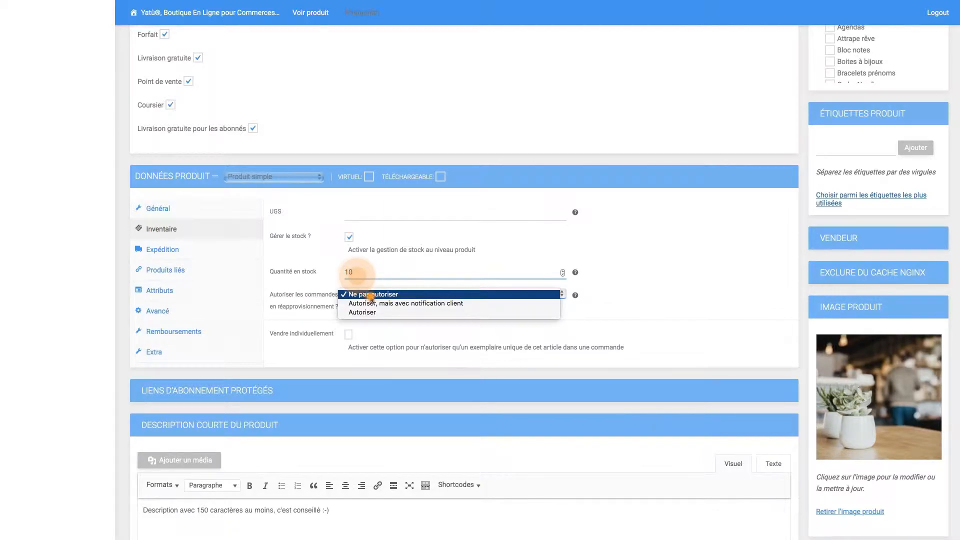
pyautogui.click(349, 295)
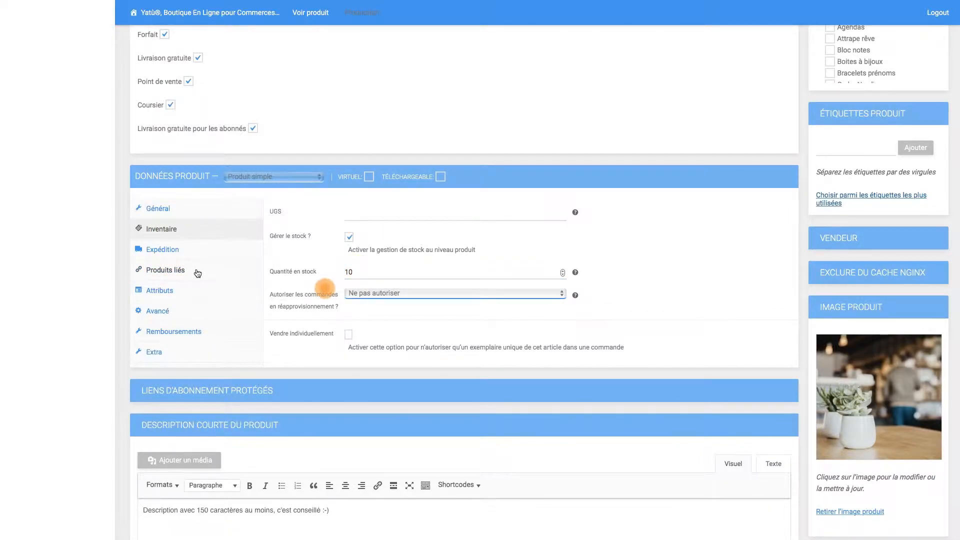
# - Review the shipping data, checking the weight and the depth, width and height fields
pyautogui.click(175, 250)
pyautogui.doubleClick(385, 212)
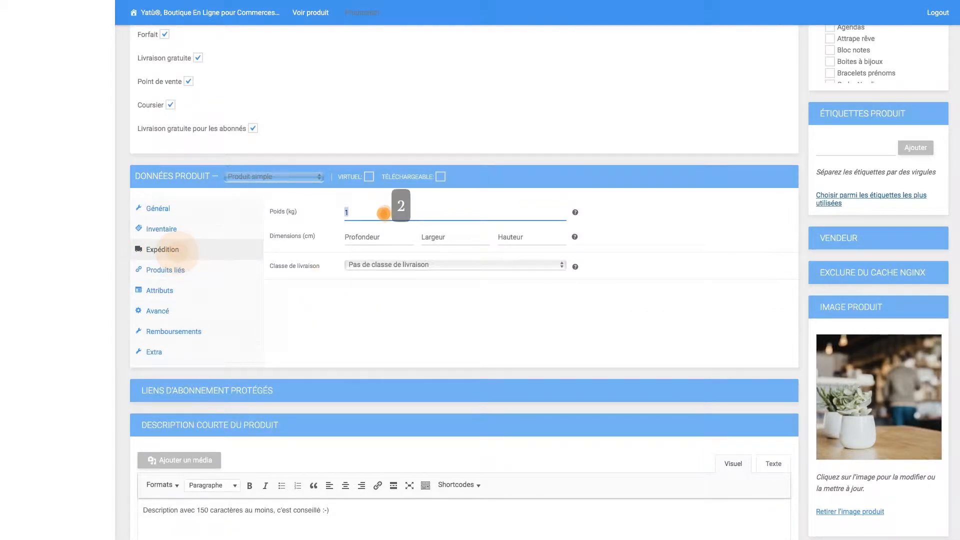
pyautogui.click(368, 237)
pyautogui.click(456, 238)
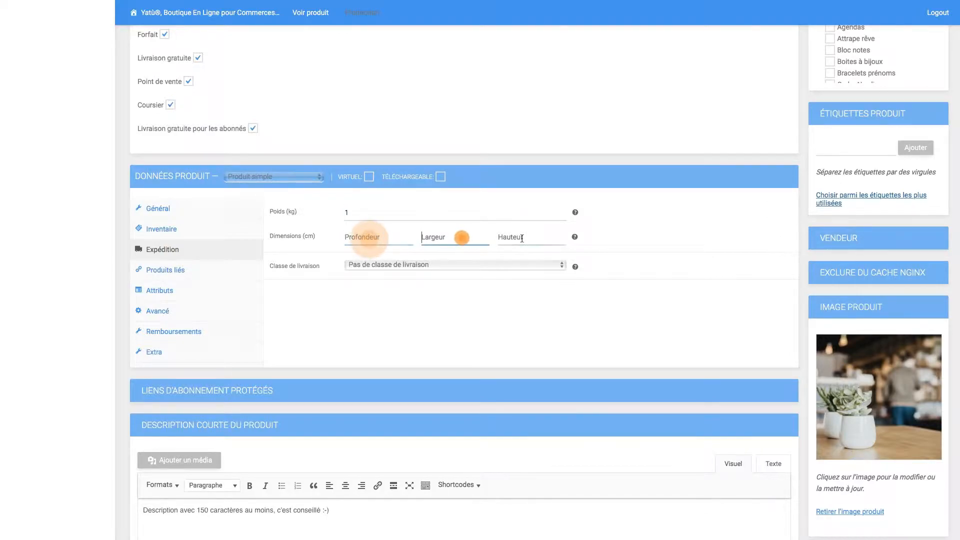
pyautogui.click(521, 239)
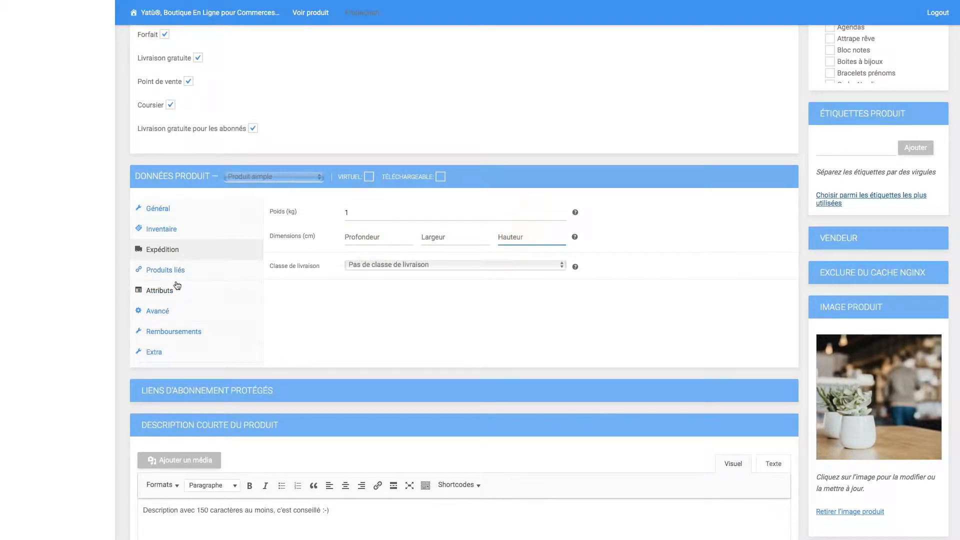
# - Review the product's refund settings and its short description
pyautogui.click(174, 332)
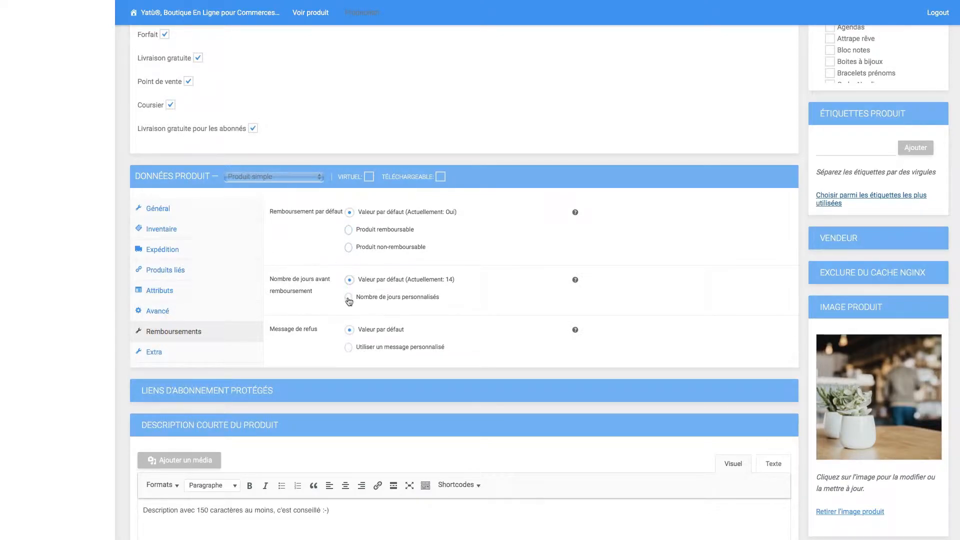
pyautogui.scroll(-3, 353, 343)
pyautogui.click(331, 374)
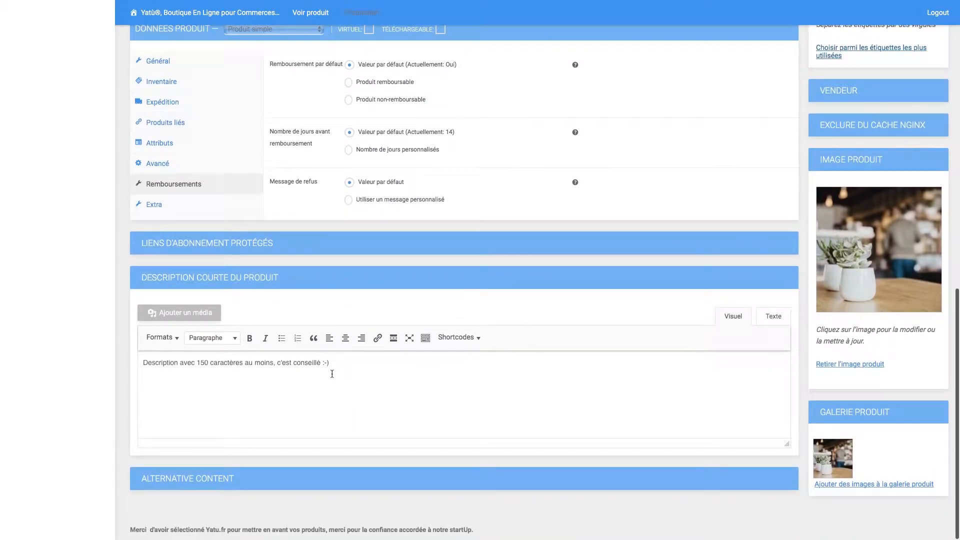
pyautogui.doubleClick(330, 374)
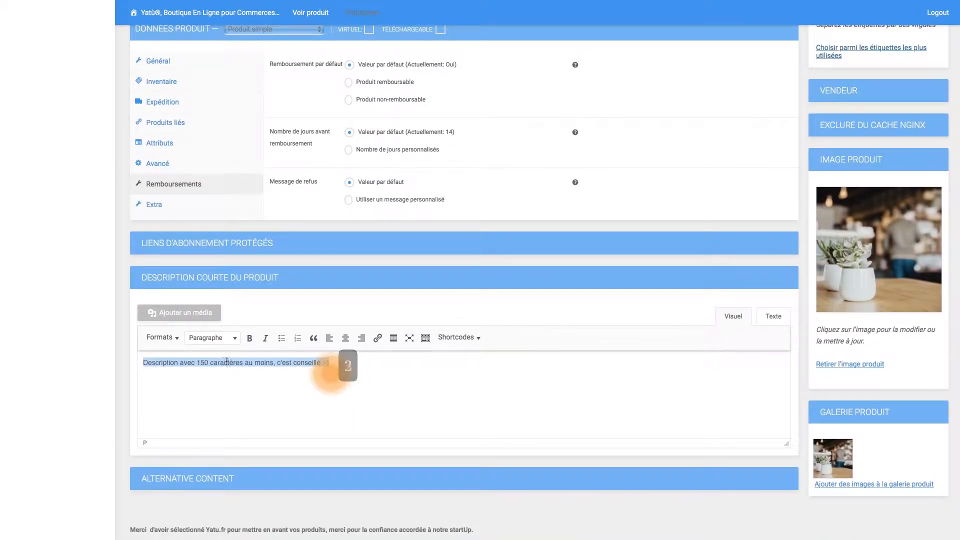
pyautogui.click(356, 369)
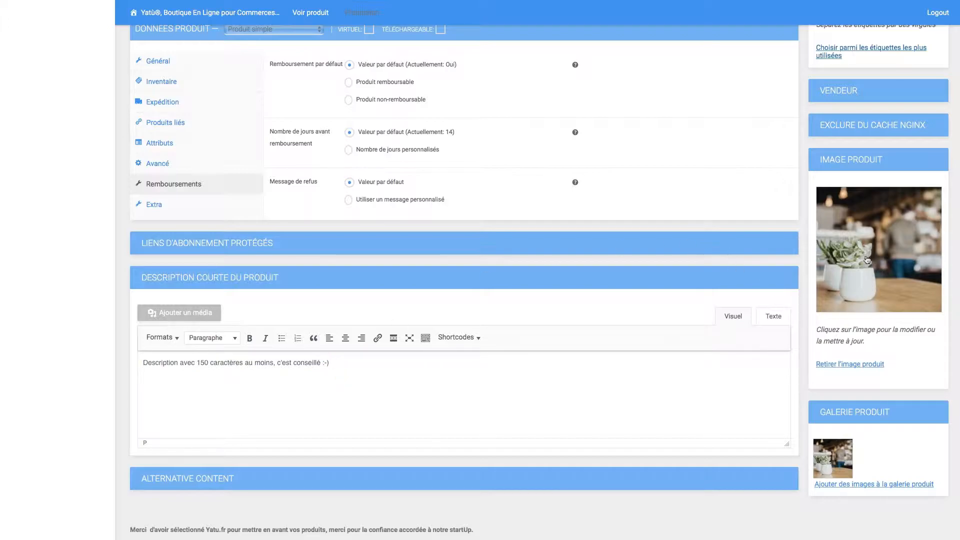
# - Examine the product categories, tags, main image and gallery, and return to the notices above the editor
pyautogui.scroll(7, 868, 260)
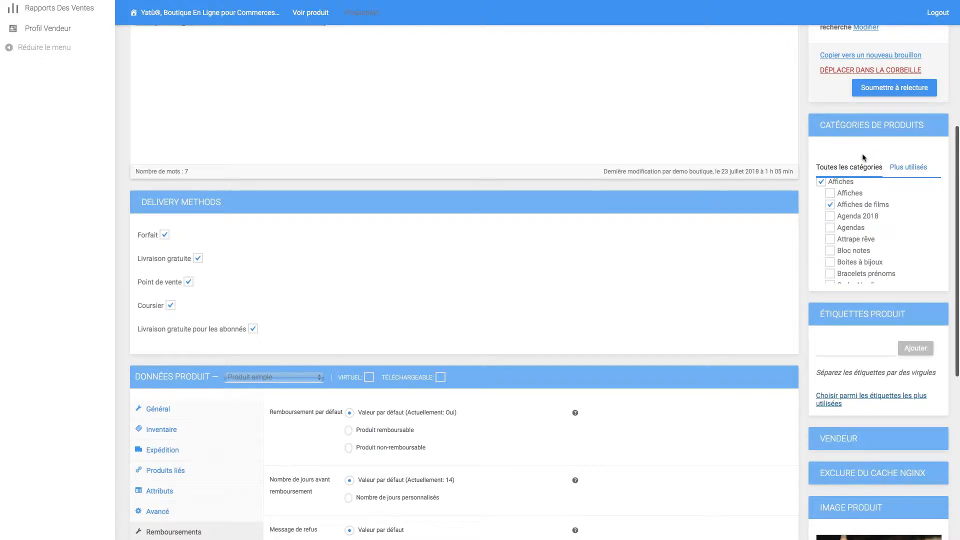
pyautogui.scroll(-1, 876, 256)
pyautogui.scroll(-3, 875, 257)
pyautogui.scroll(-5, 874, 335)
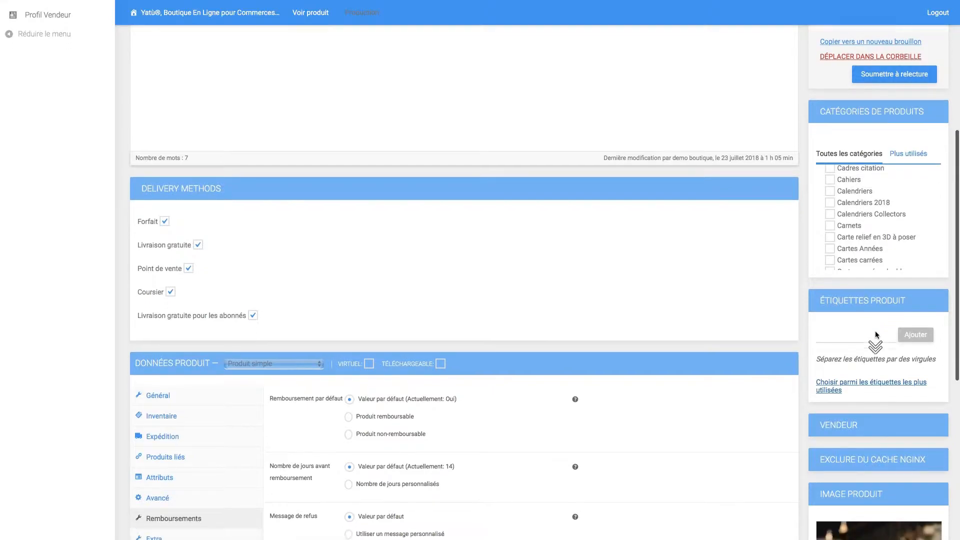
pyautogui.scroll(-4, 876, 335)
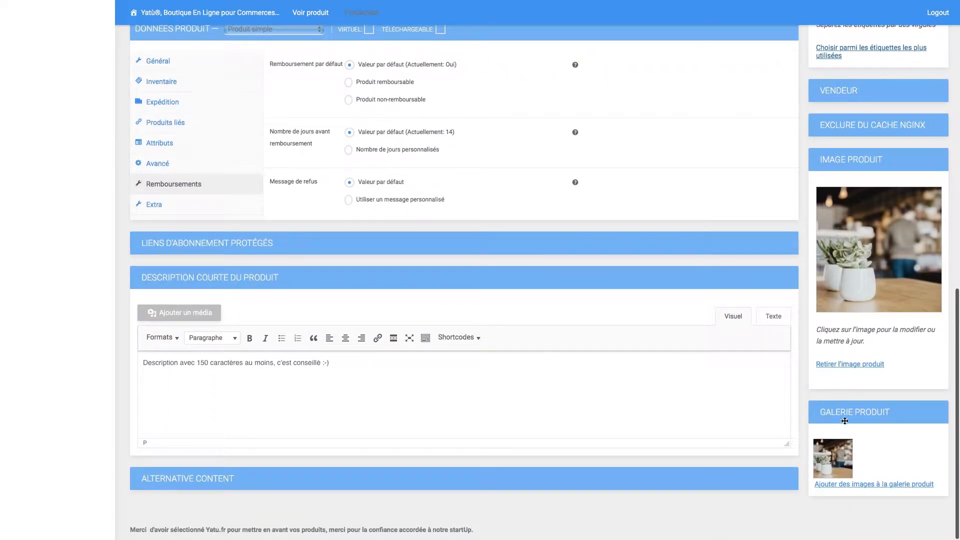
pyautogui.scroll(12, 854, 449)
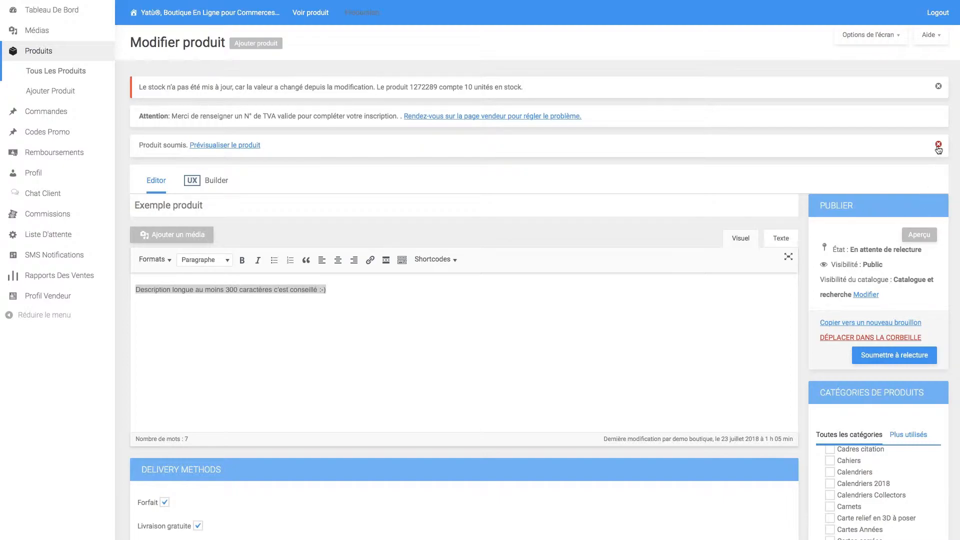
# - Dismiss the stock warning, preview the submitted product, close the older preview and check the product page
pyautogui.click(938, 87)
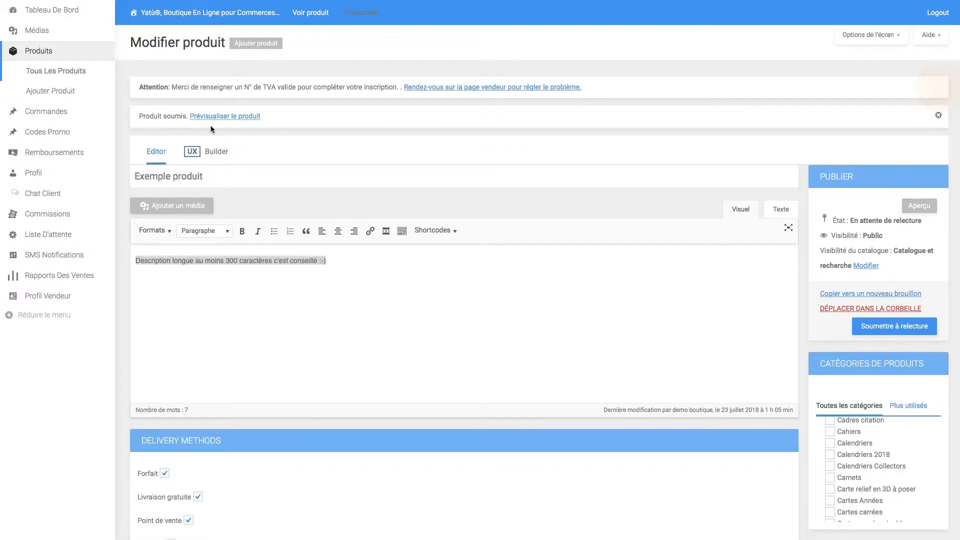
pyautogui.click(214, 120)
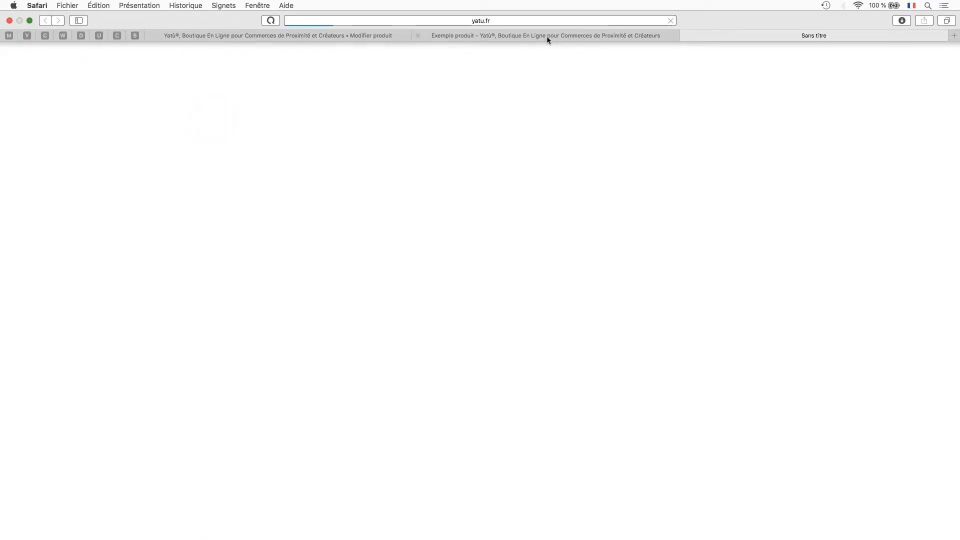
pyautogui.click(418, 34)
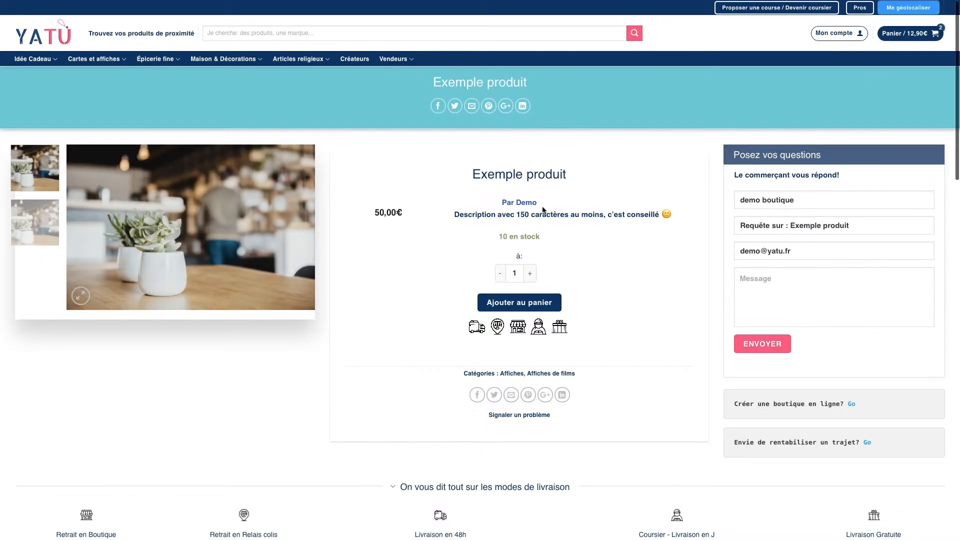
pyautogui.scroll(-10, 536, 226)
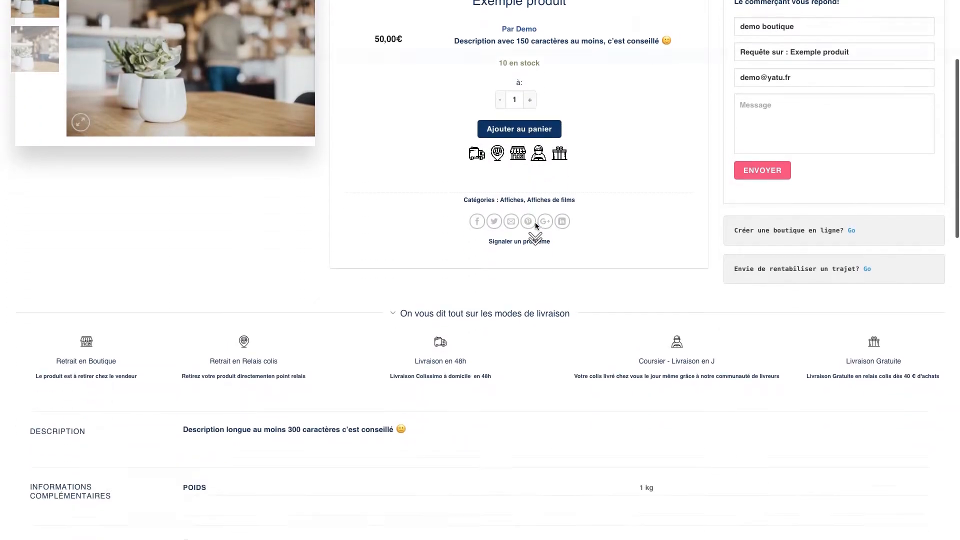
pyautogui.scroll(10, 536, 226)
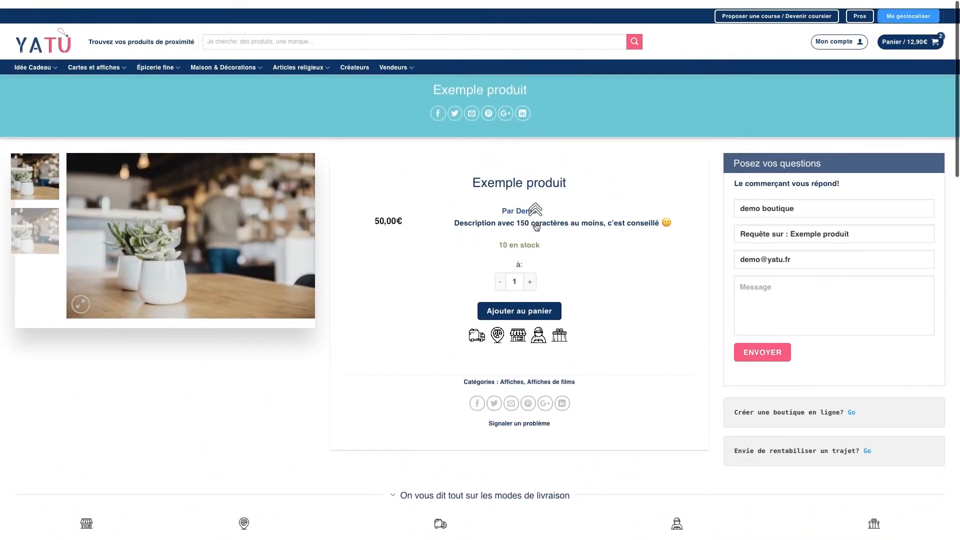
pyautogui.moveTo(481, 8)
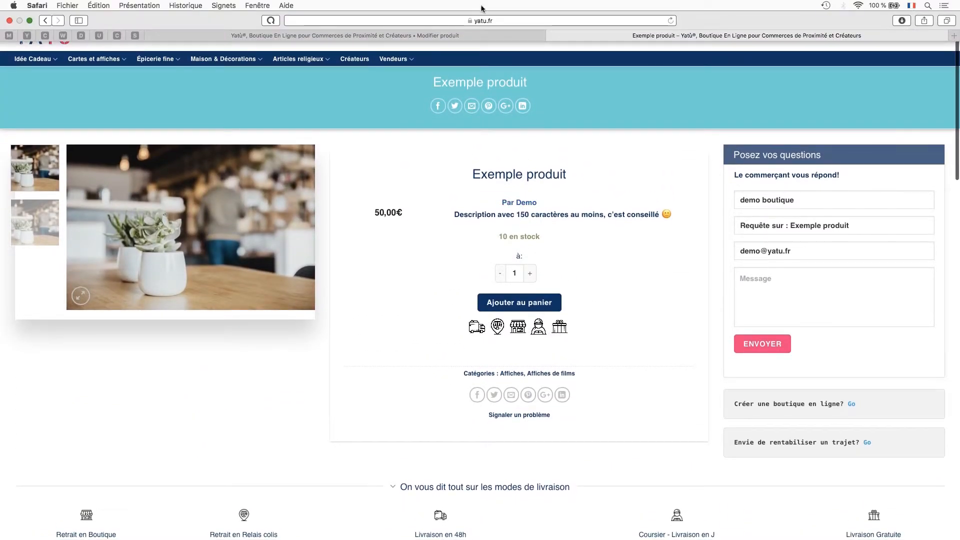
# - Return to the product editor and bring up the links to the site and the shop
pyautogui.click(476, 34)
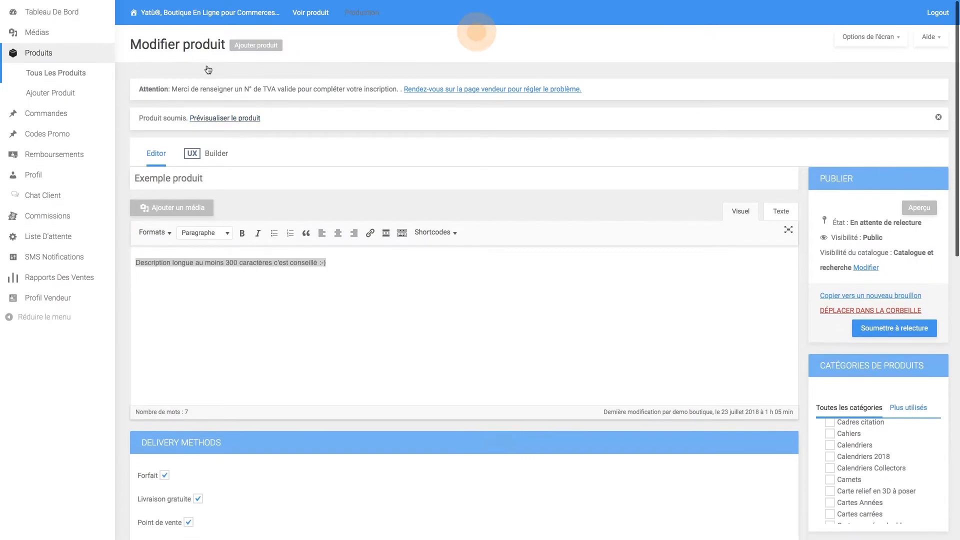
pyautogui.moveTo(188, 16)
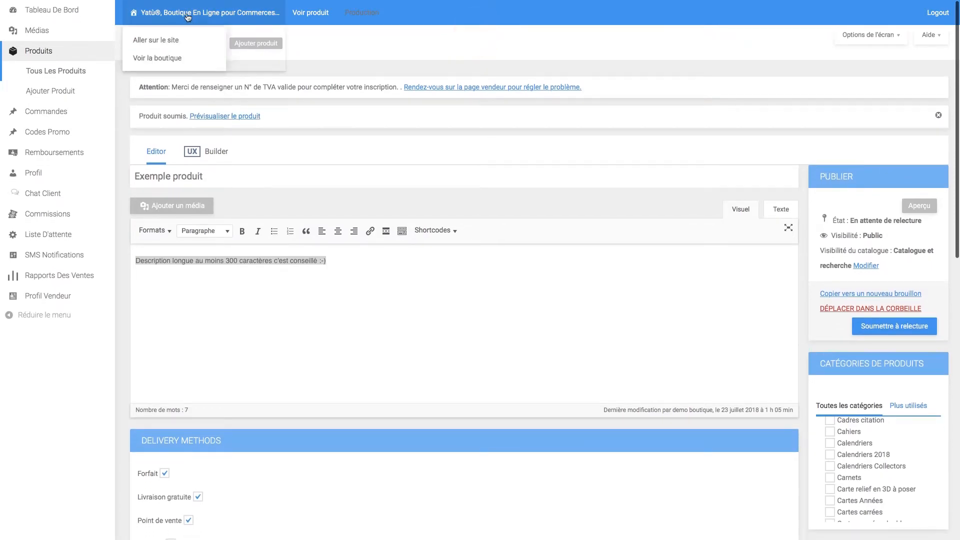